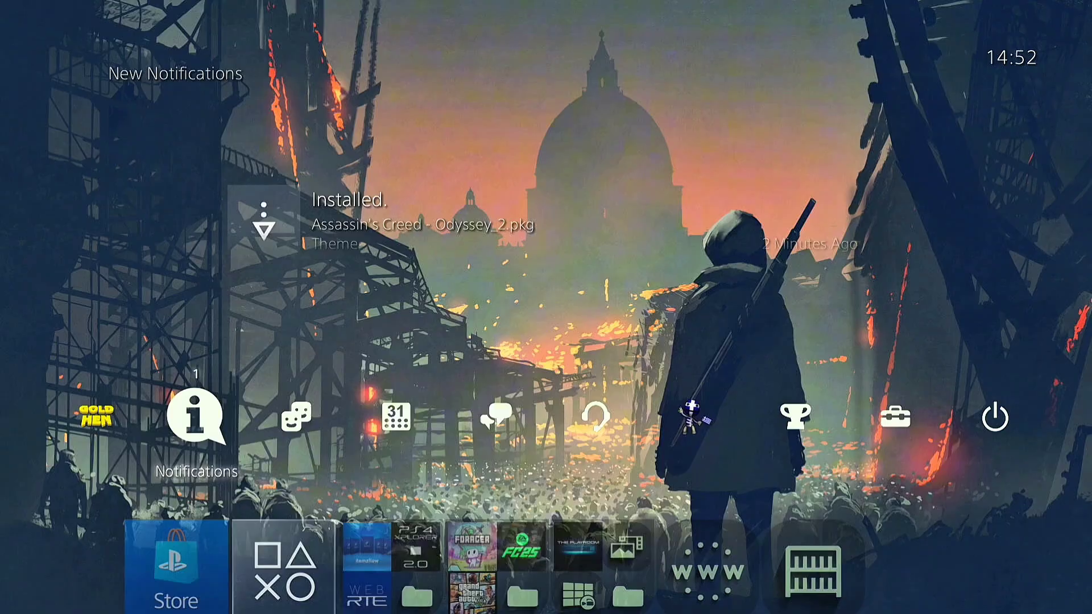
Open the console's Settings from the function area of the home screen
{"action": "key", "text": "Right"}
{"action": "key", "text": "Right"}
{"action": "key", "text": "Right"}
{"action": "key", "text": "Right"}
{"action": "key", "text": "Right"}
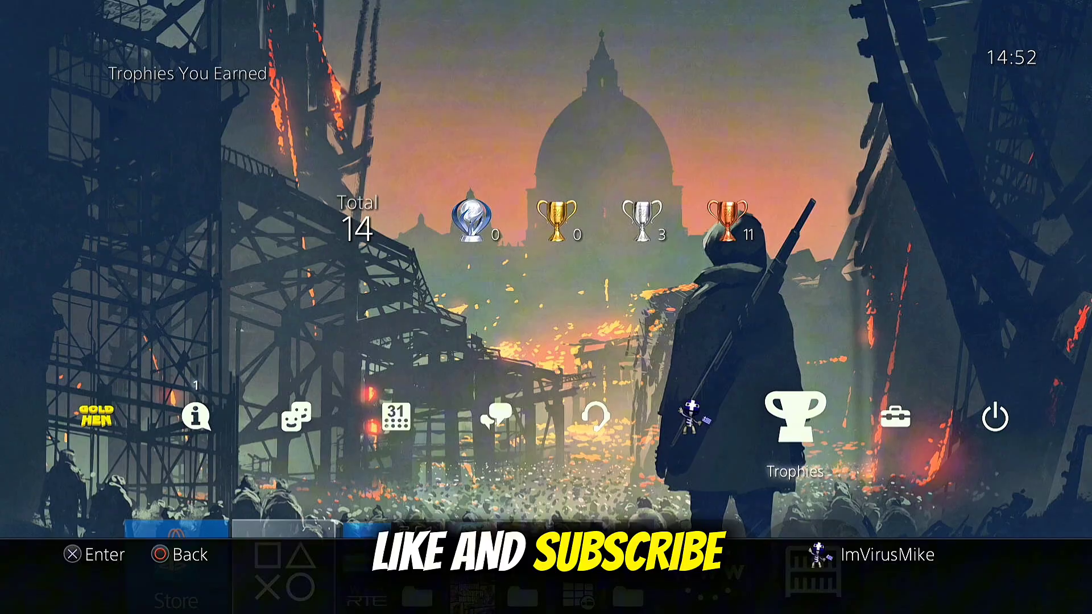
{"action": "key", "text": "Right"}
{"action": "key", "text": "Return"}
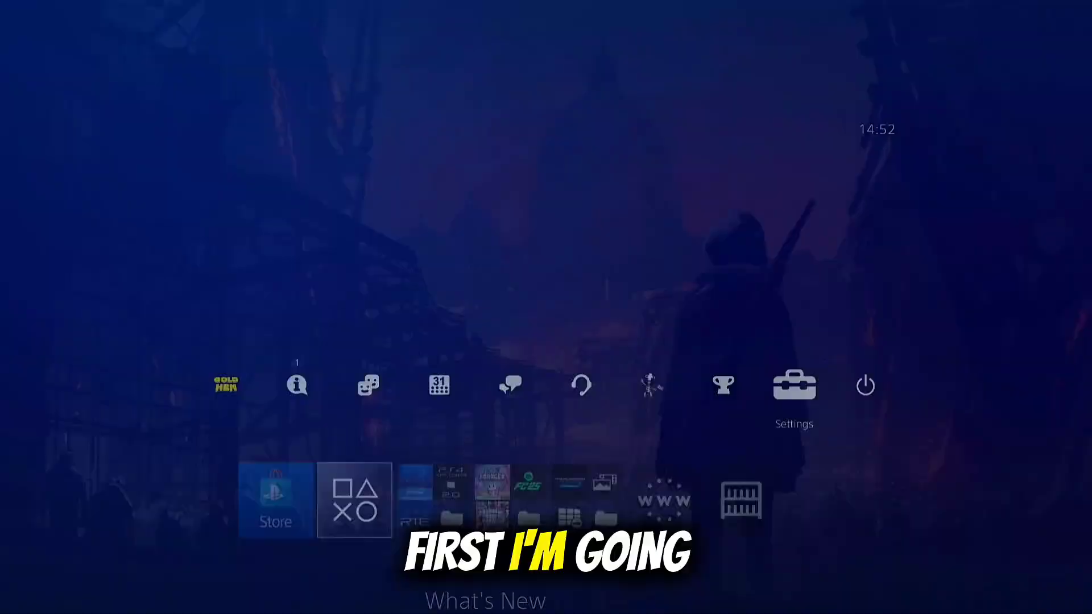
View the console's System Information under System, then return to the home screen
{"action": "key", "text": "Down"}
{"action": "key", "text": "Down"}
{"action": "key", "text": "Down"}
{"action": "key", "text": "Down"}
{"action": "key", "text": "Down"}
{"action": "key", "text": "Down"}
{"action": "key", "text": "Down"}
{"action": "key", "text": "Down"}
{"action": "key", "text": "Down"}
{"action": "key", "text": "Down"}
{"action": "key", "text": "Down"}
{"action": "key", "text": "Down"}
{"action": "key", "text": "Down"}
{"action": "key", "text": "Down"}
{"action": "key", "text": "Down"}
{"action": "key", "text": "Down"}
{"action": "key", "text": "Down"}
{"action": "key", "text": "Down"}
{"action": "key", "text": "Down"}
{"action": "key", "text": "Down"}
{"action": "key", "text": "Down"}
{"action": "key", "text": "Down"}
{"action": "key", "text": "Down"}
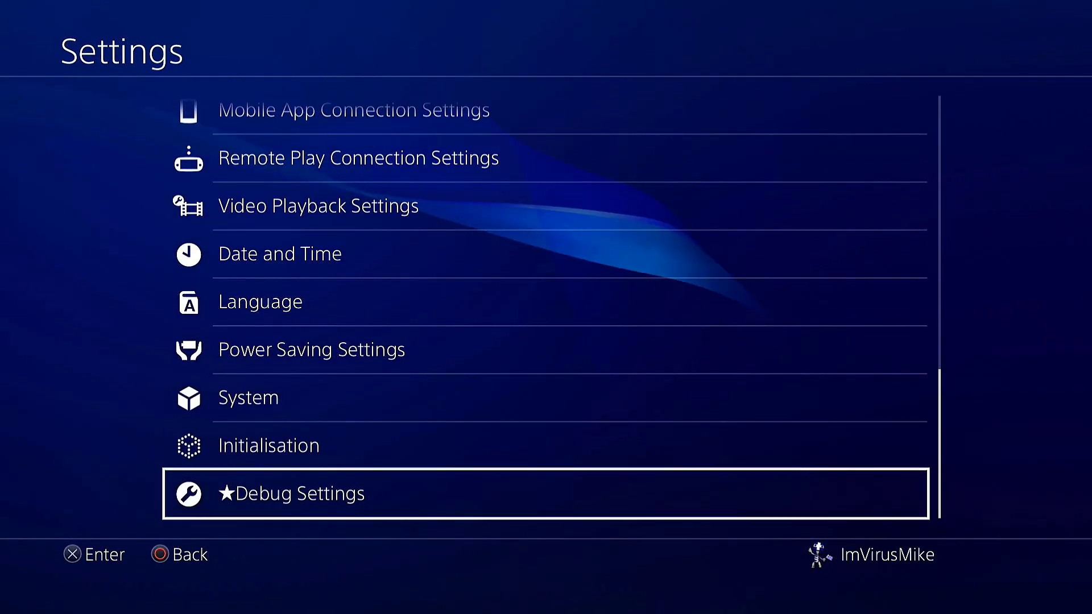
{"action": "key", "text": "Up"}
{"action": "key", "text": "Up"}
{"action": "key", "text": "Return"}
{"action": "key", "text": "Return"}
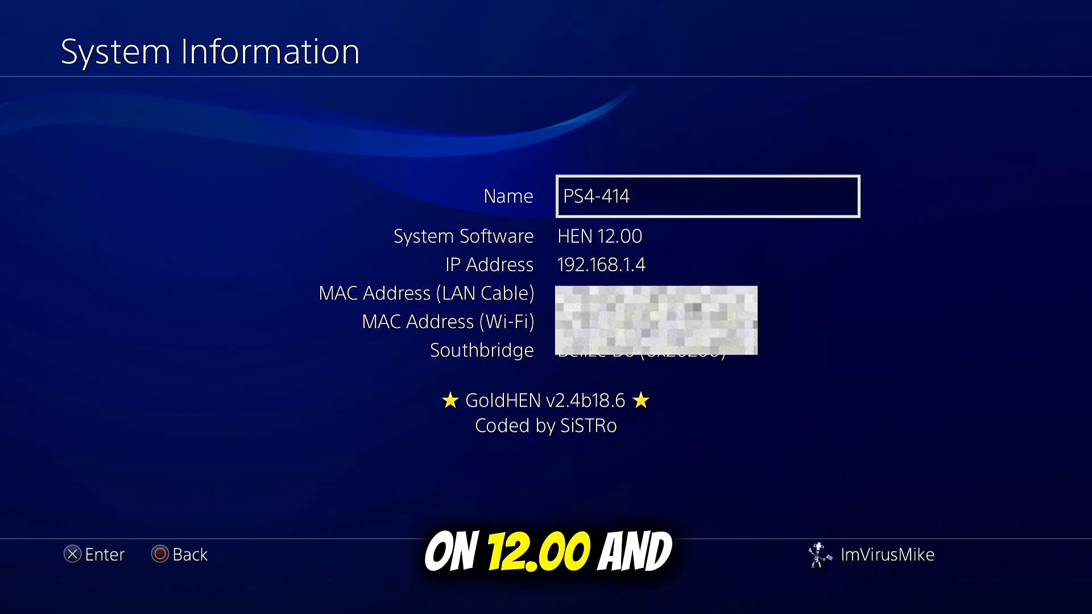
{"action": "key", "text": "Escape"}
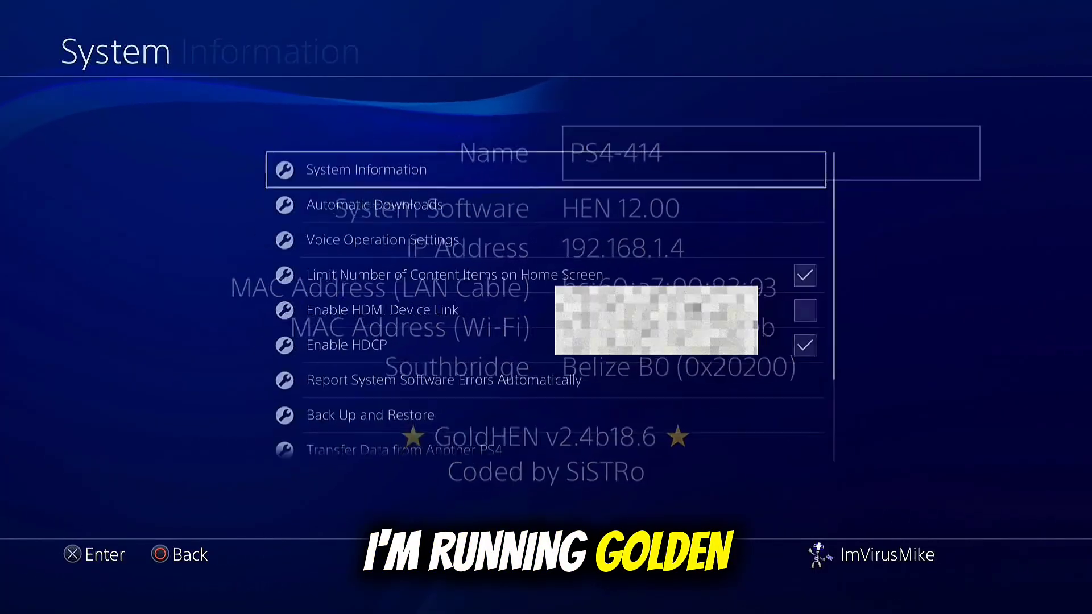
{"action": "key", "text": "Escape"}
{"action": "key", "text": "Escape"}
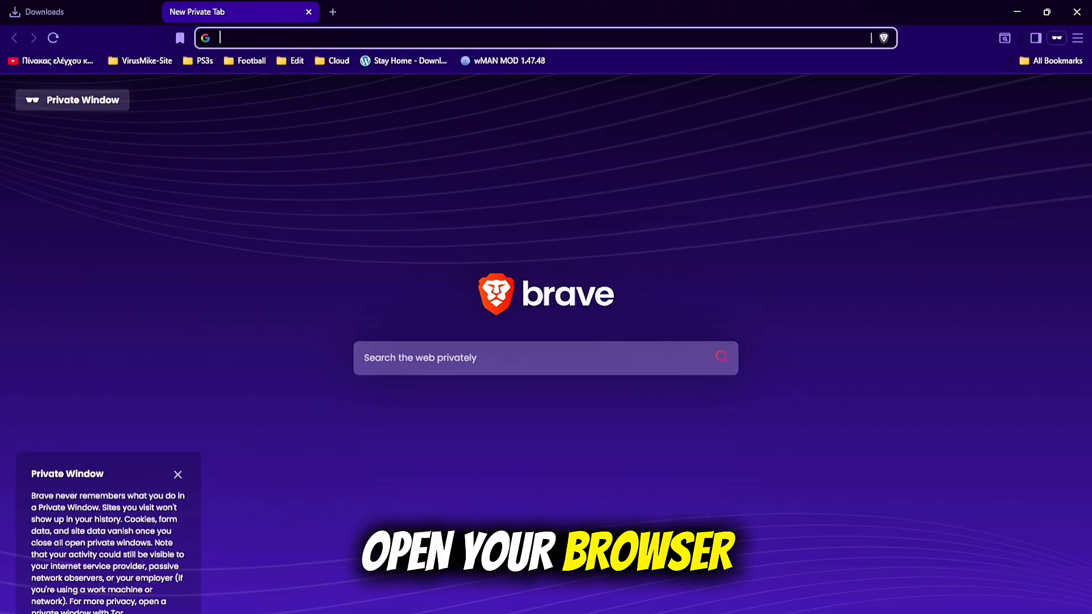
Switch to the Brave browser, search for the ImVirusMike site and open the PS4 pkg Themes collection from its PS4 page
{"action": "left_click", "coordinate": [455, 356]}
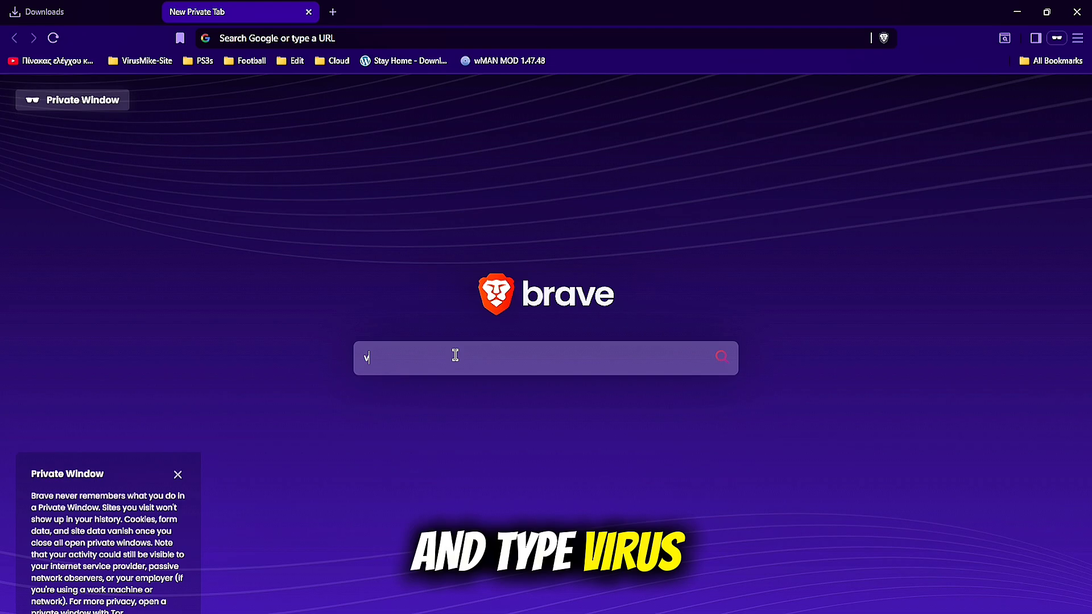
{"action": "type", "text": "virusmi"}
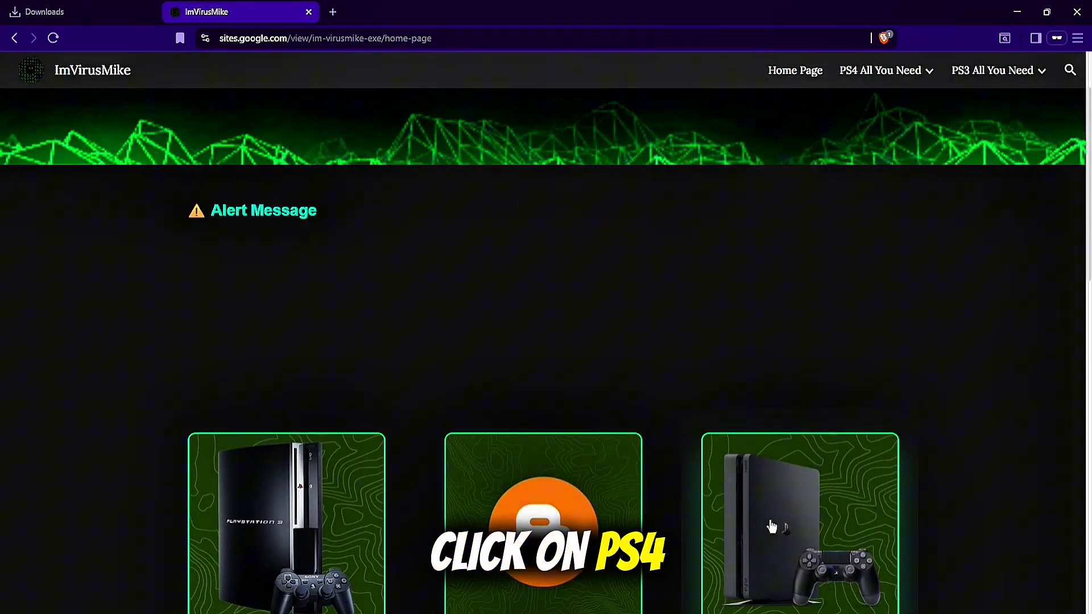
{"action": "left_click", "coordinate": [775, 532]}
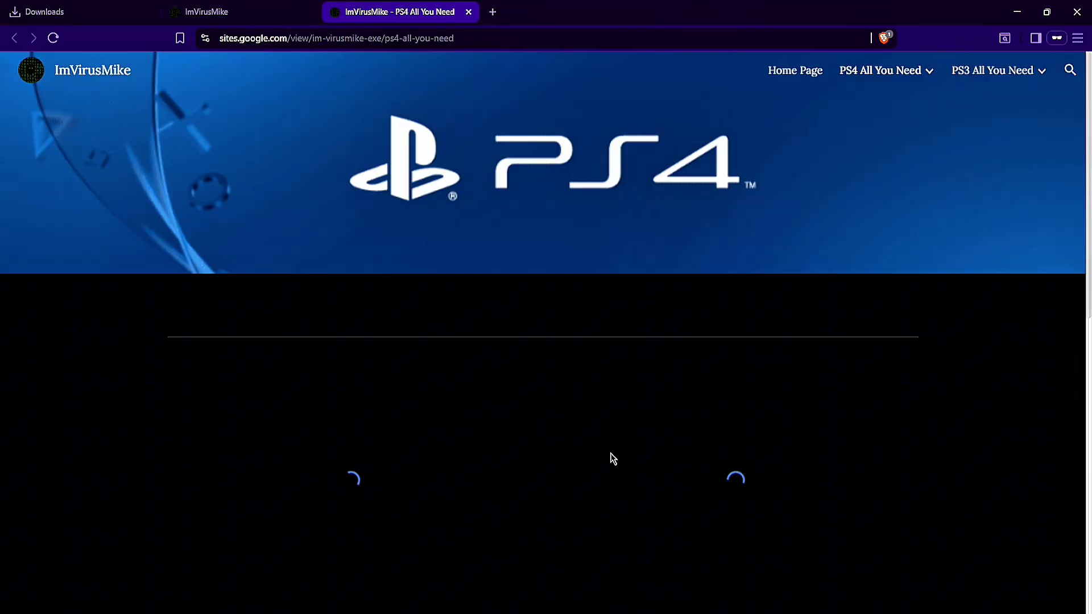
{"action": "scroll", "coordinate": [611, 452], "scroll_direction": "down", "scroll_amount": 2}
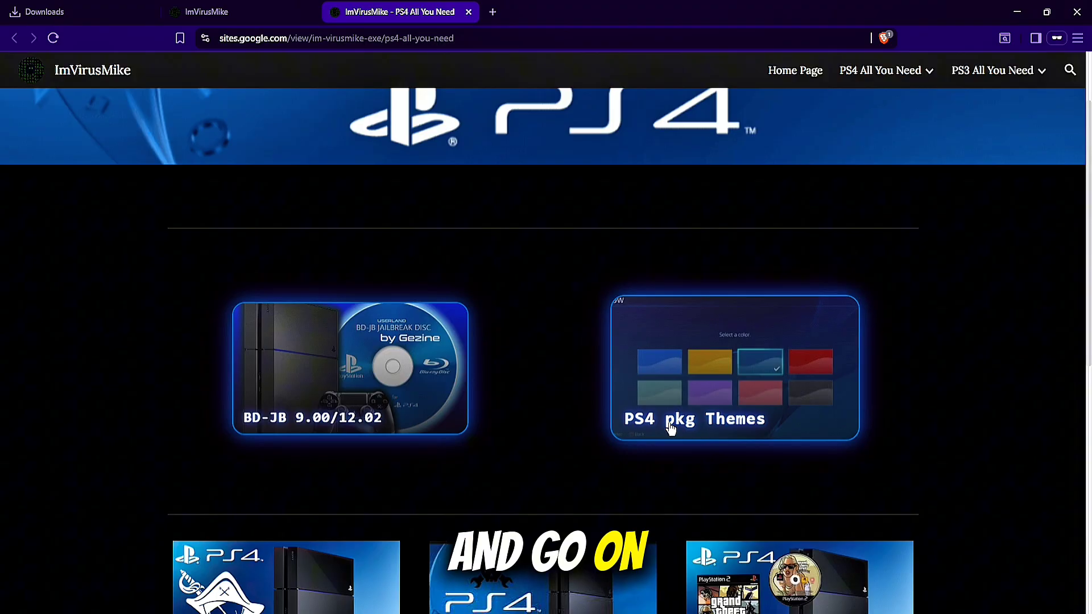
{"action": "left_click", "coordinate": [728, 410]}
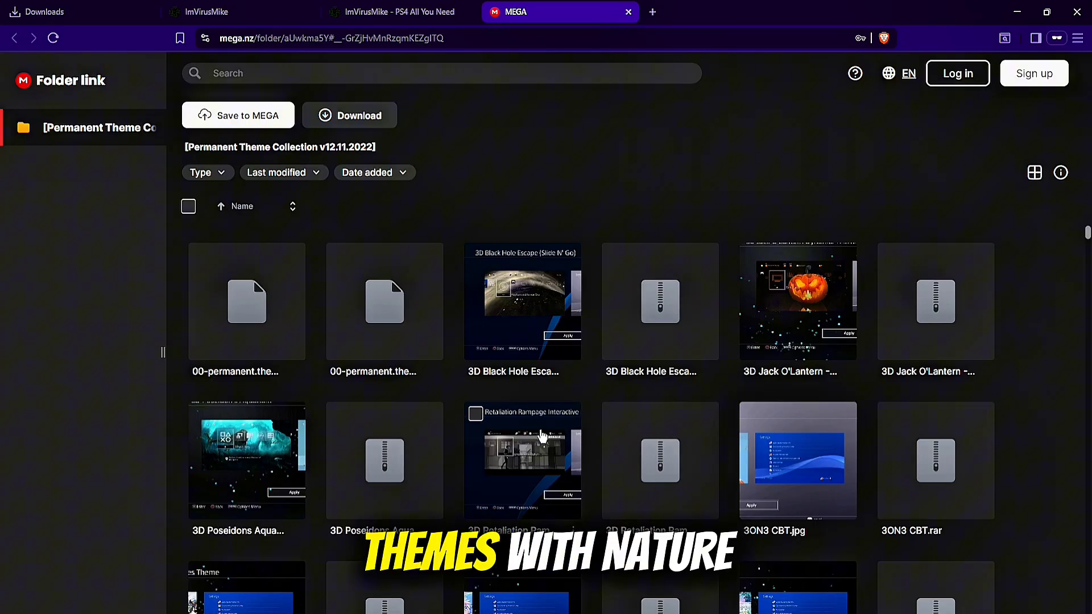
Browse the Permanent Theme Collection and download the Borderlands - The Handsome Collection archive as a standard download
{"action": "scroll", "coordinate": [537, 426], "scroll_direction": "down", "scroll_amount": 5}
{"action": "scroll", "coordinate": [537, 425], "scroll_direction": "down", "scroll_amount": 3}
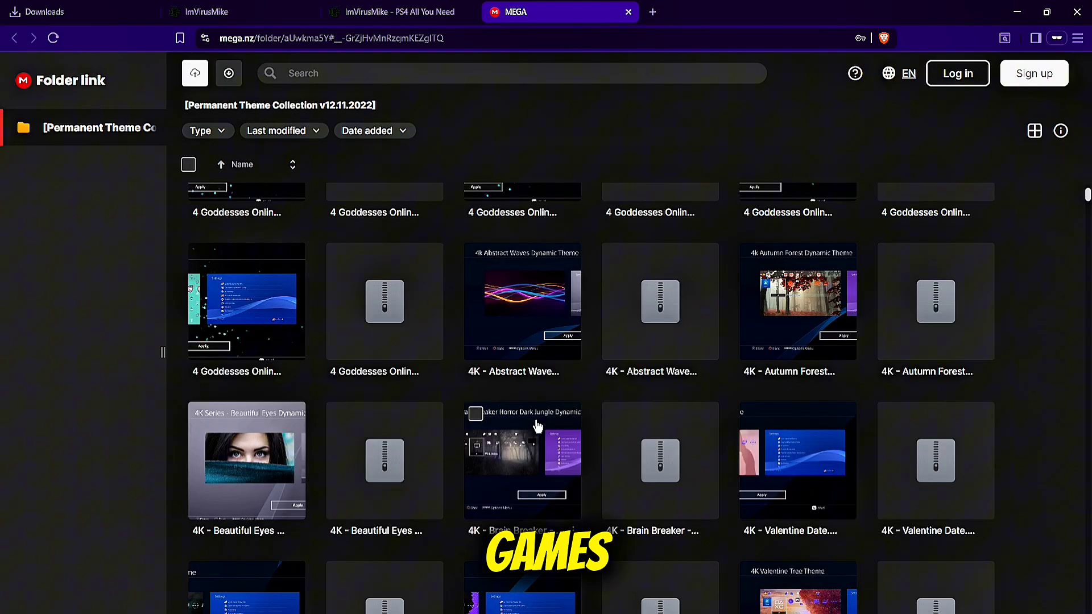
{"action": "scroll", "coordinate": [590, 434], "scroll_direction": "down", "scroll_amount": 10}
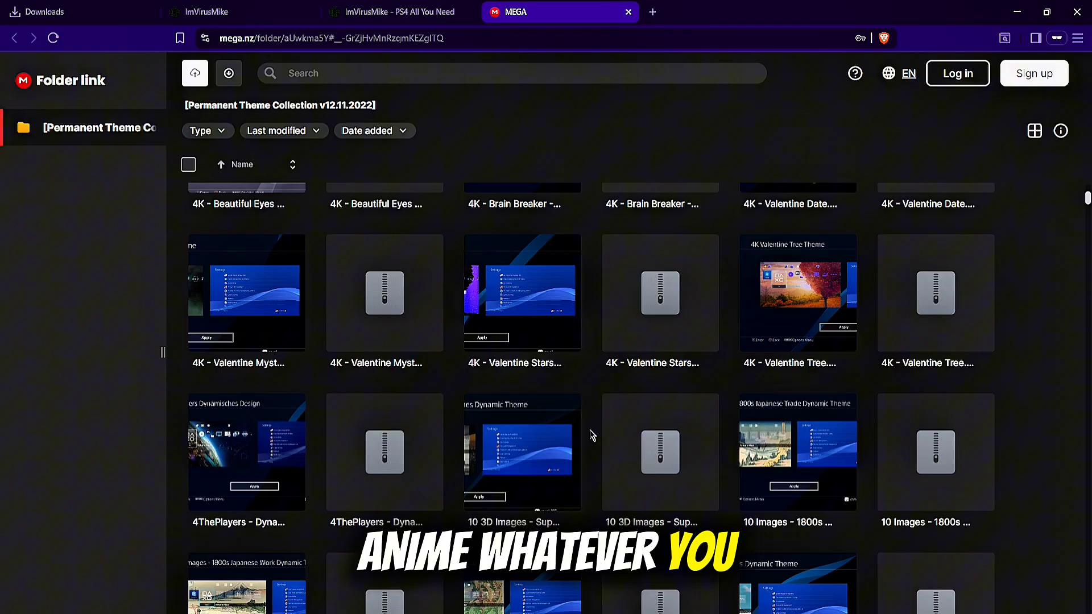
{"action": "scroll", "coordinate": [590, 396], "scroll_direction": "down", "scroll_amount": 20}
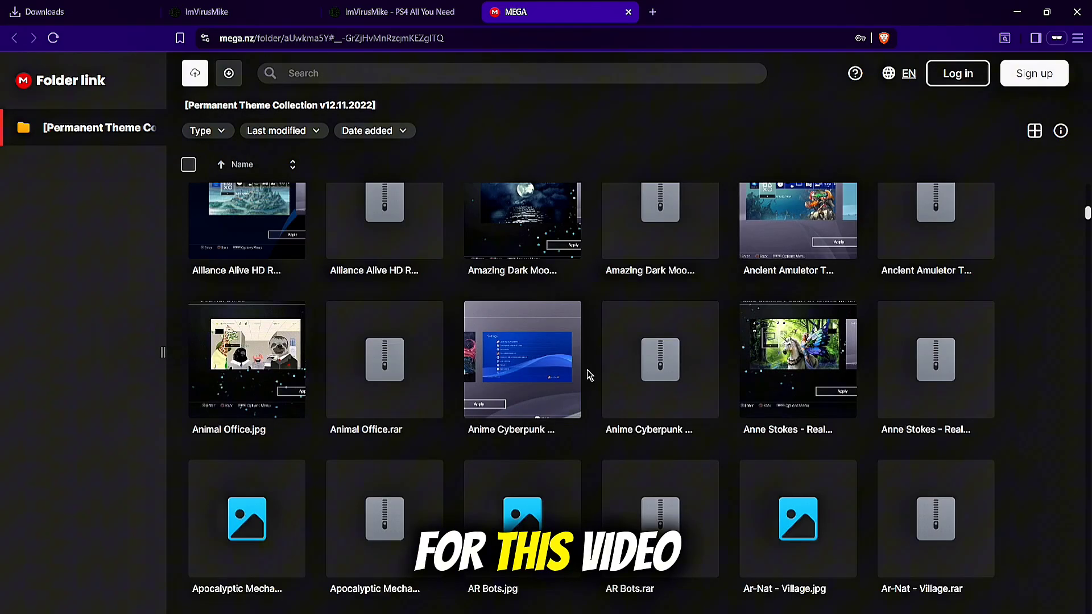
{"action": "scroll", "coordinate": [589, 376], "scroll_direction": "down", "scroll_amount": 20}
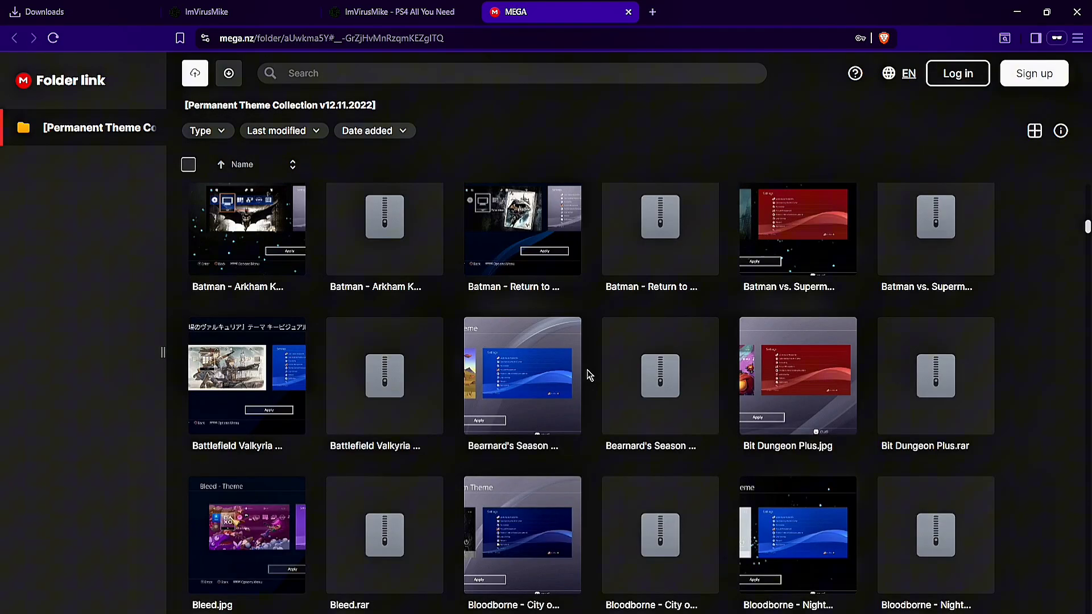
{"action": "scroll", "coordinate": [588, 374], "scroll_direction": "down", "scroll_amount": 2}
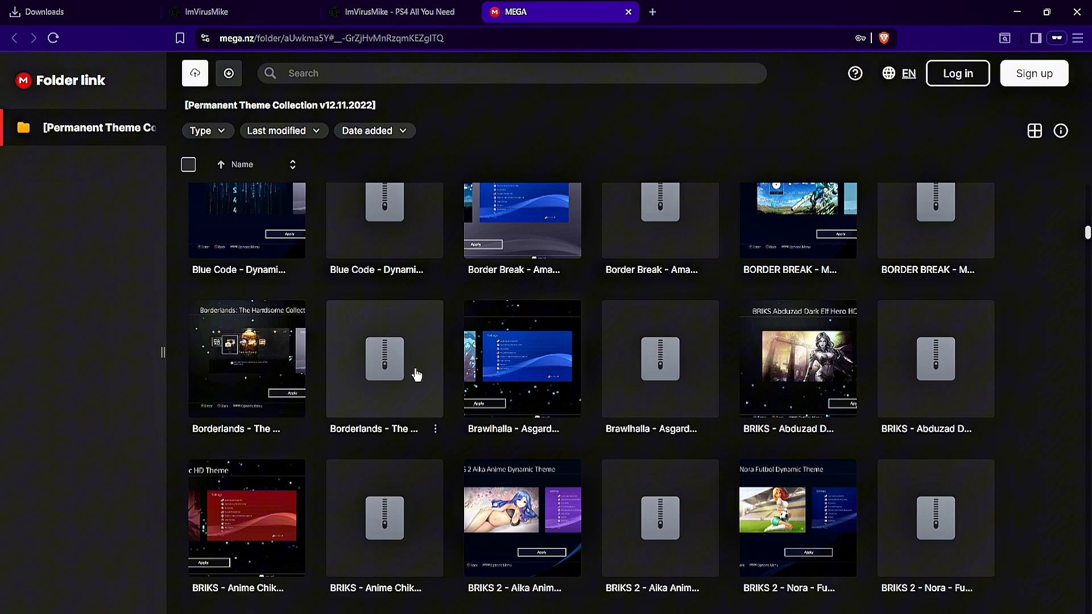
{"action": "left_click", "coordinate": [436, 431]}
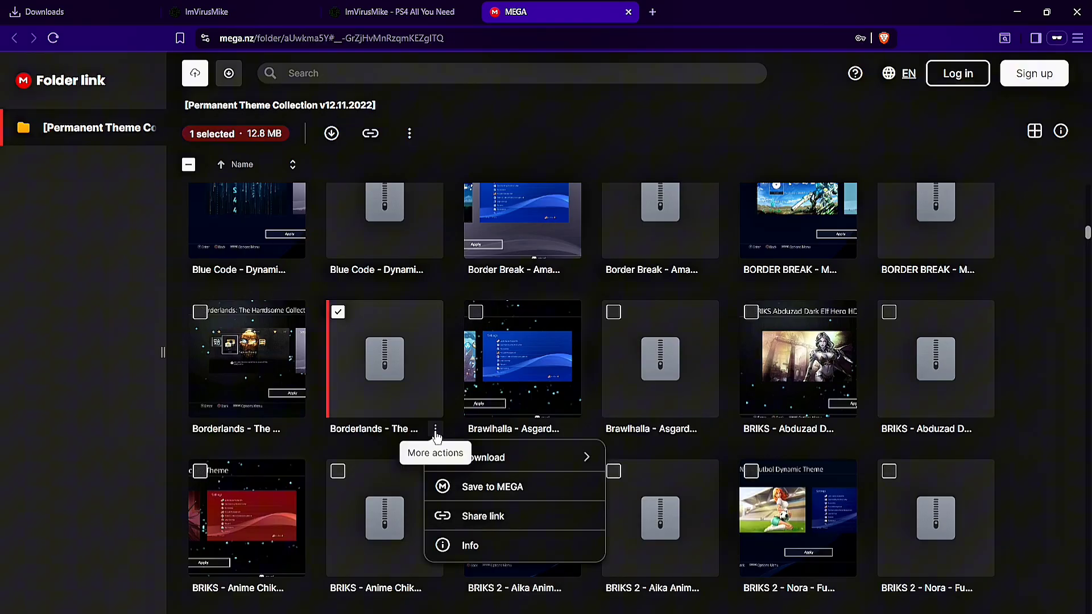
{"action": "mouse_move", "coordinate": [549, 467]}
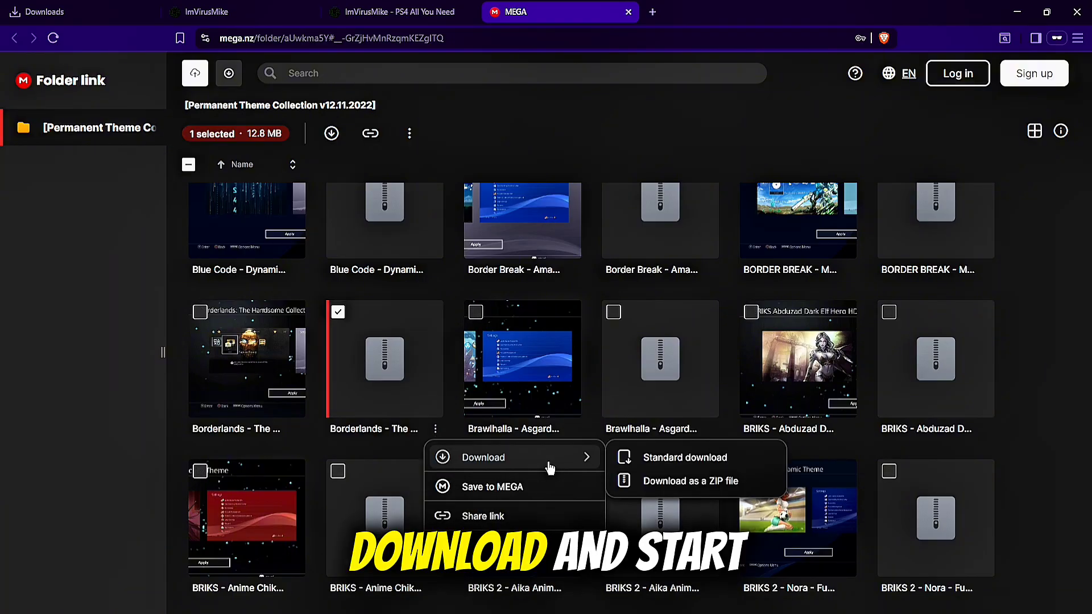
{"action": "left_click", "coordinate": [676, 462]}
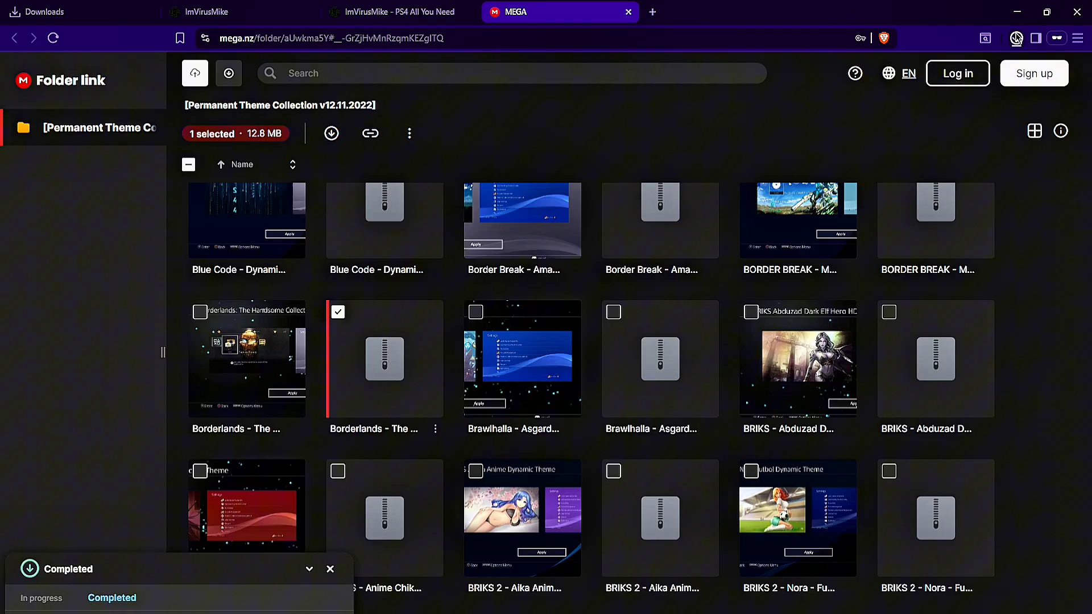
Show the downloaded Borderlands archive in its folder, move its desktop icon to an empty area and close the folder window
{"action": "left_click", "coordinate": [1016, 38]}
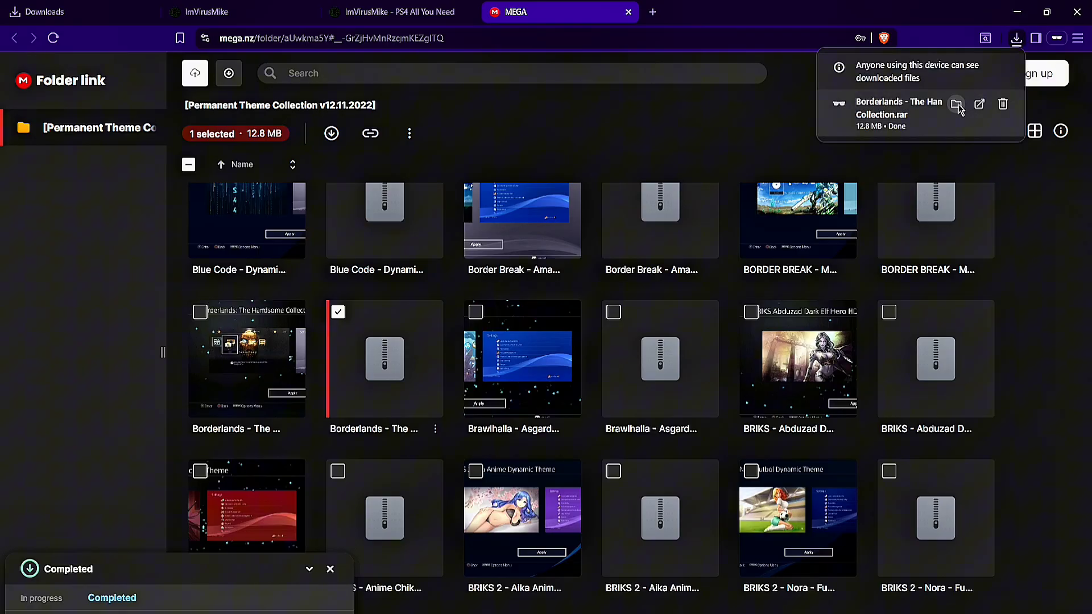
{"action": "left_click", "coordinate": [958, 107]}
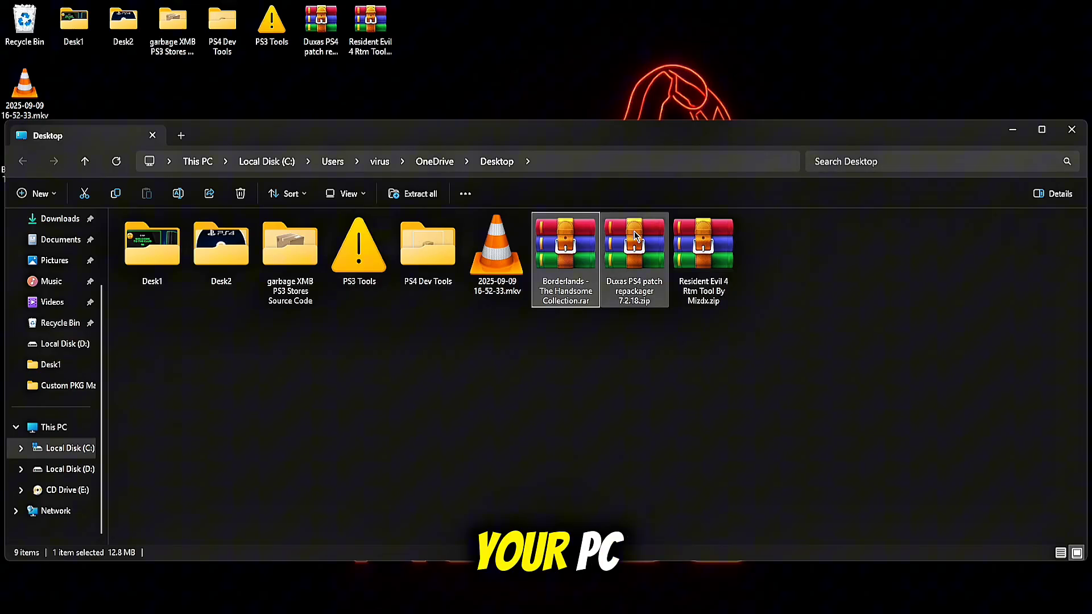
{"action": "left_click_drag", "start_coordinate": [676, 135], "coordinate": [683, 302]}
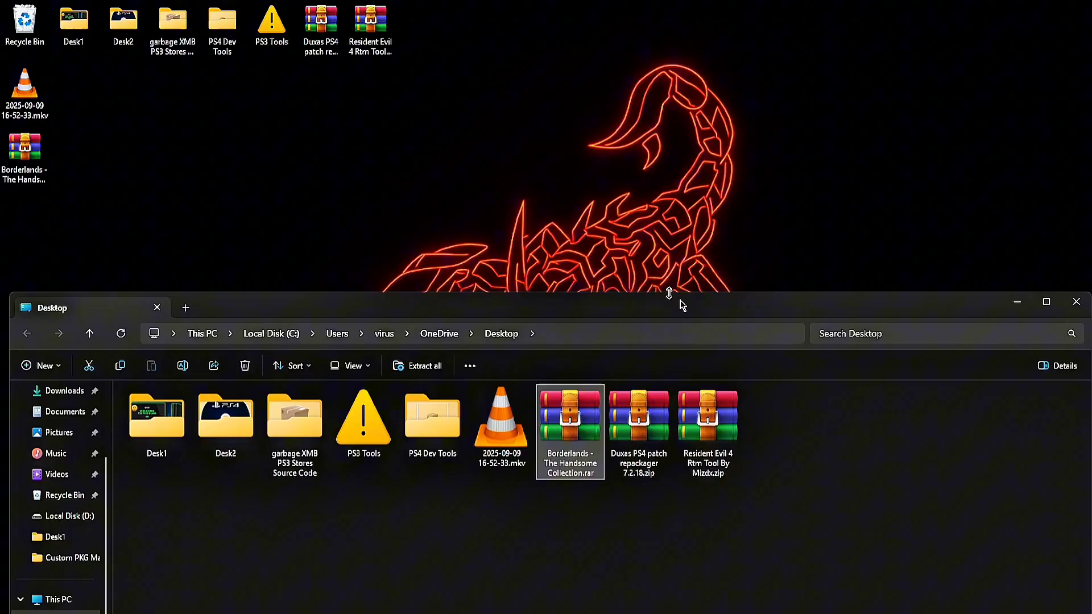
{"action": "left_click_drag", "start_coordinate": [24, 145], "coordinate": [222, 159]}
{"action": "left_click", "coordinate": [1076, 301]}
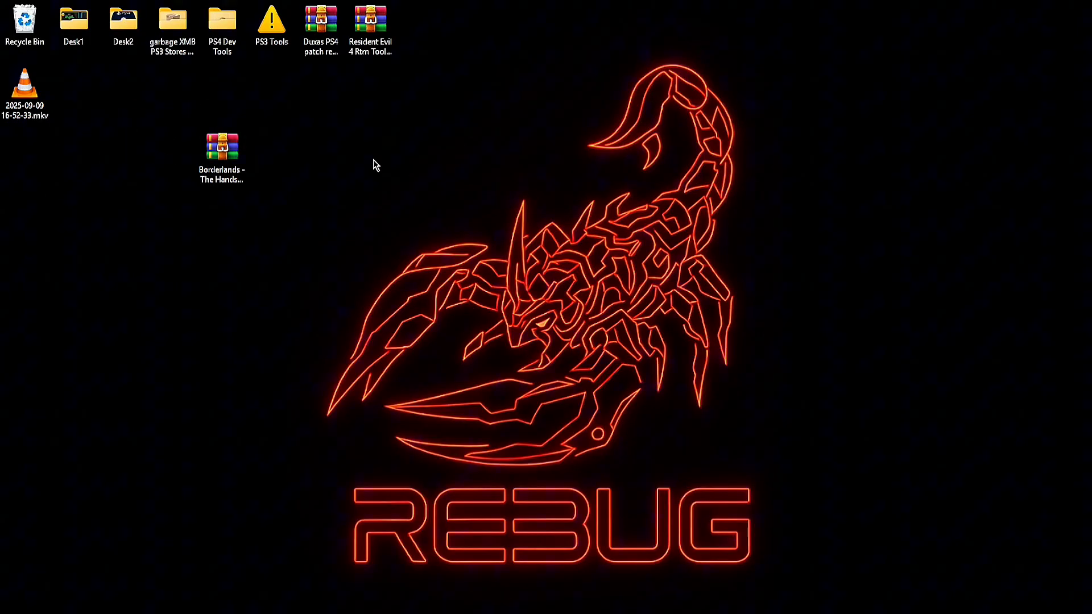
Extract the Borderlands archive onto the desktop with WinRAR and view the theme's preview image
{"action": "right_click", "coordinate": [228, 157]}
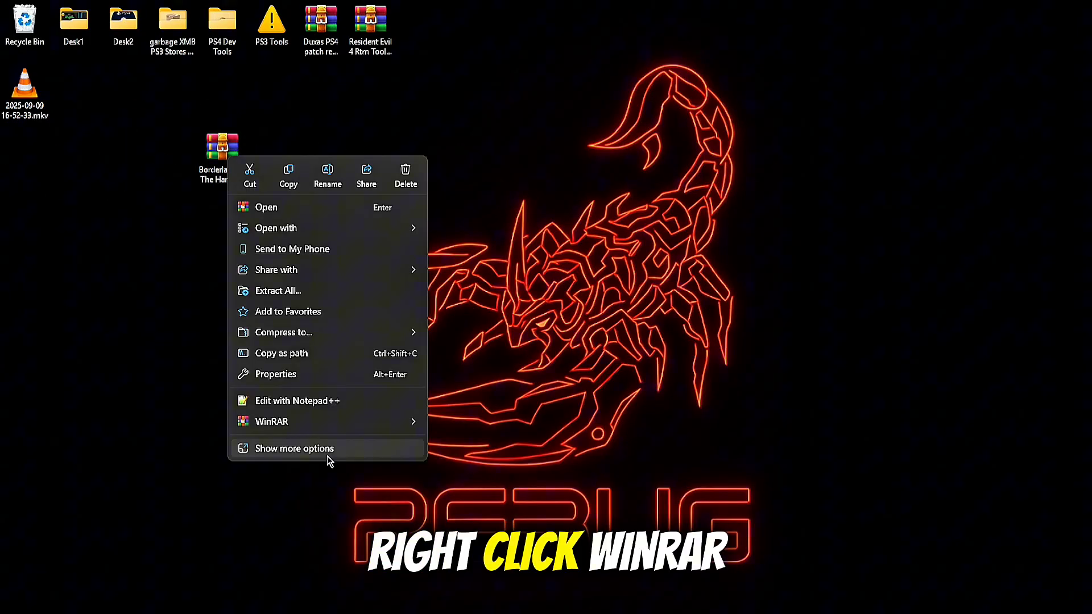
{"action": "mouse_move", "coordinate": [321, 426]}
{"action": "left_click", "coordinate": [459, 485]}
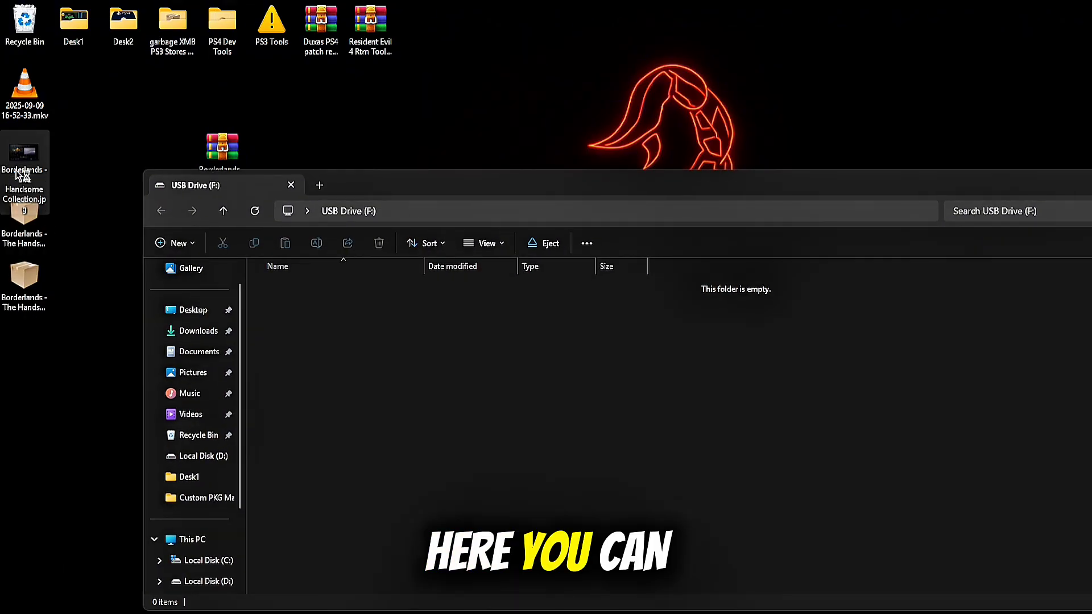
{"action": "double_click", "coordinate": [23, 153]}
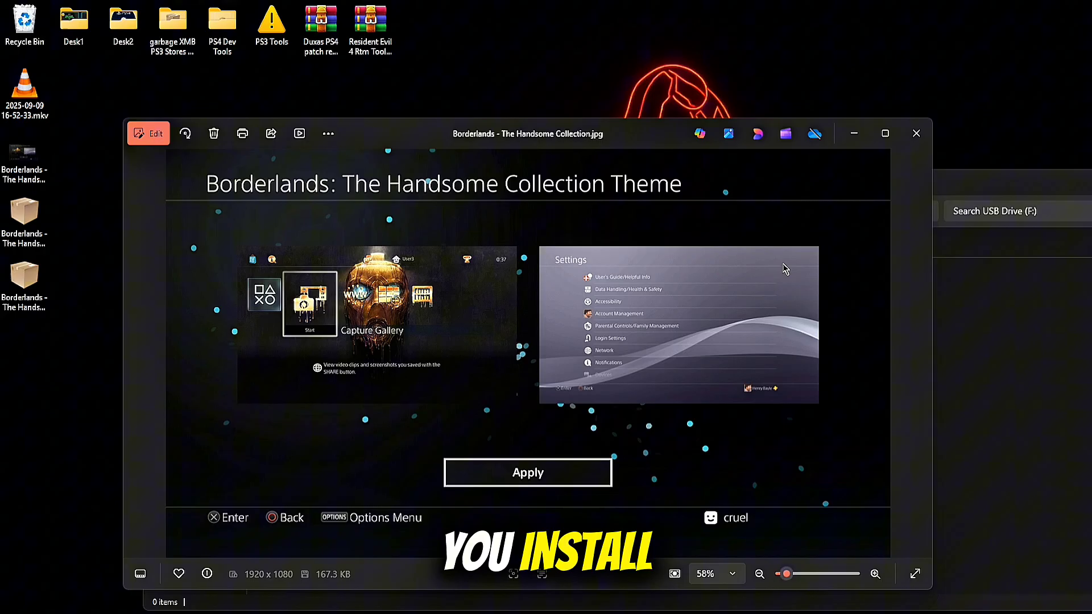
{"action": "left_click", "coordinate": [915, 134]}
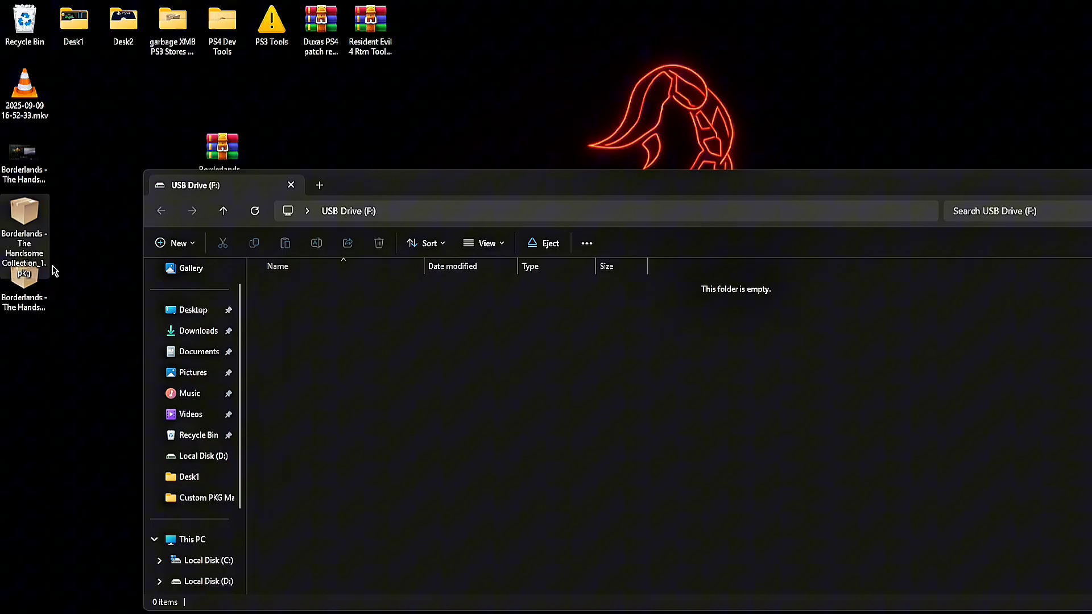
Copy both Borderlands - The Handsome Collection pkg files from the desktop to USB Drive (F:) and close the drive window
{"action": "left_click", "coordinate": [27, 319]}
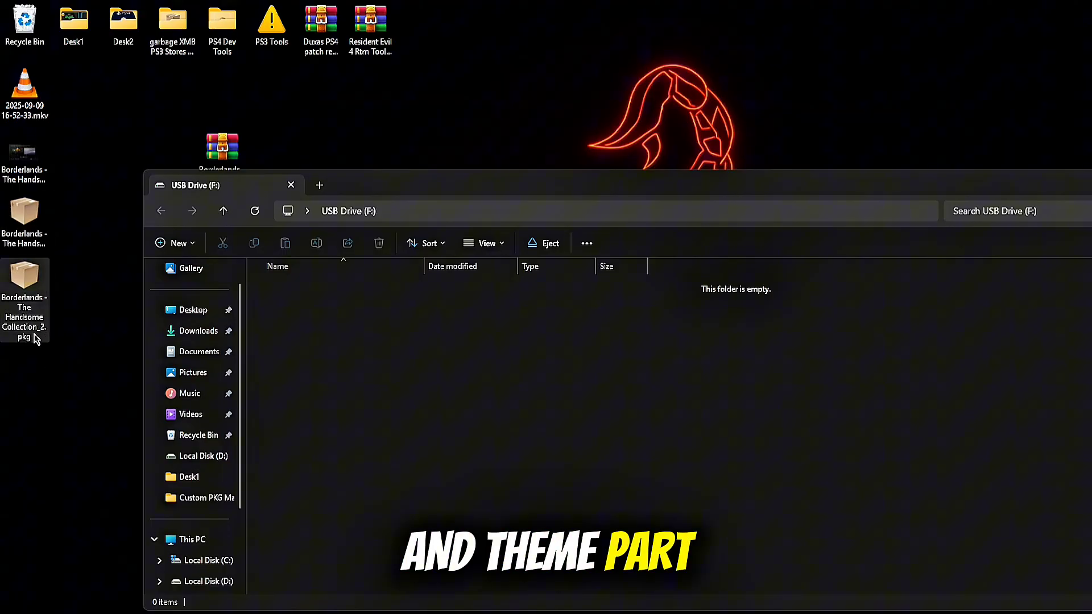
{"action": "left_click_drag", "start_coordinate": [57, 326], "coordinate": [20, 322]}
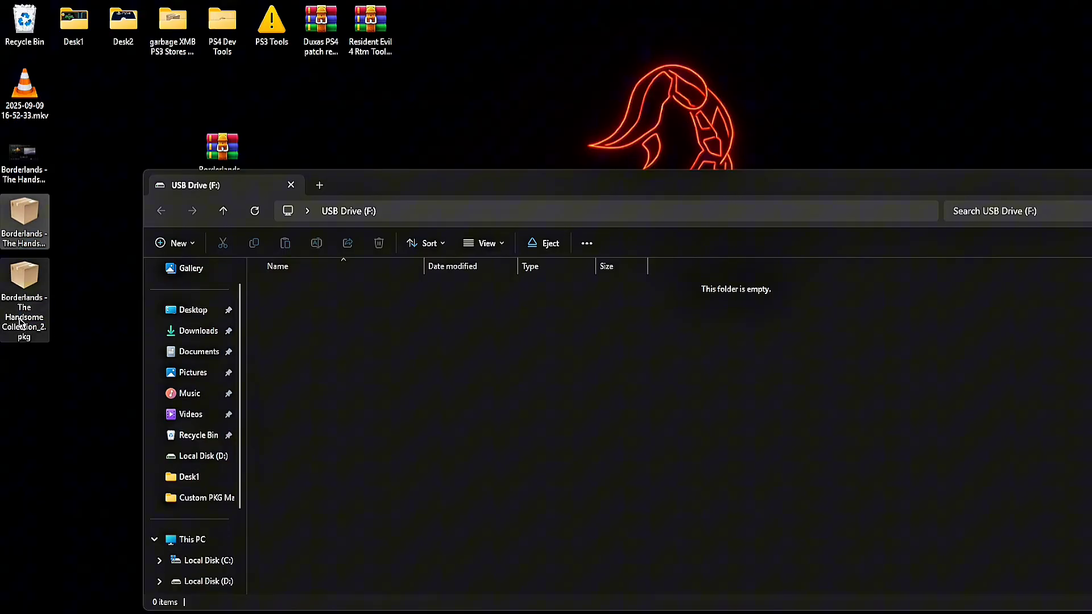
{"action": "left_click_drag", "start_coordinate": [470, 514], "coordinate": [438, 524]}
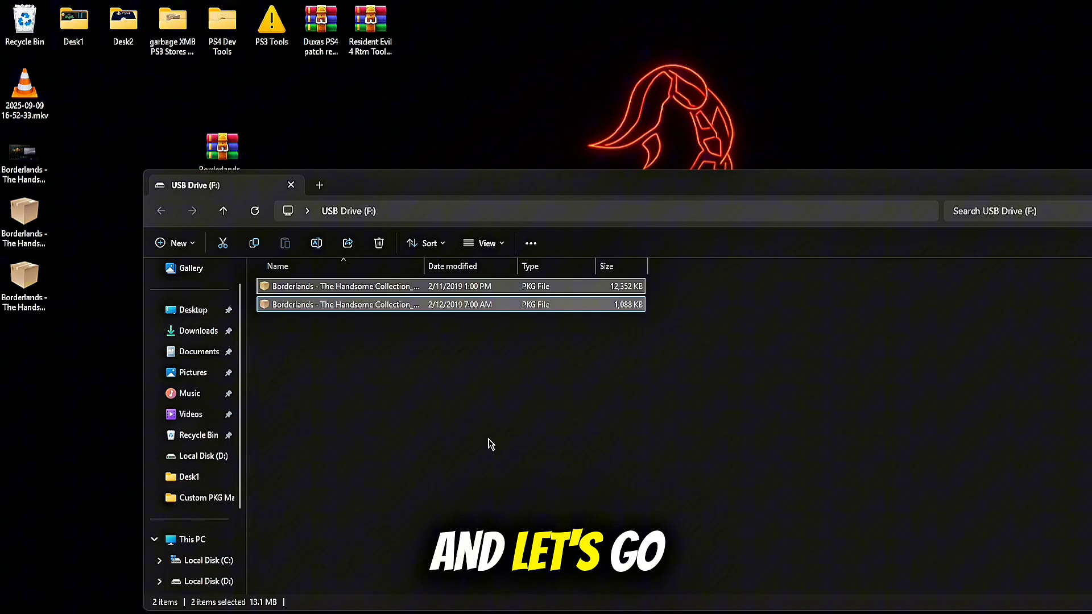
{"action": "key", "text": "alt+F4"}
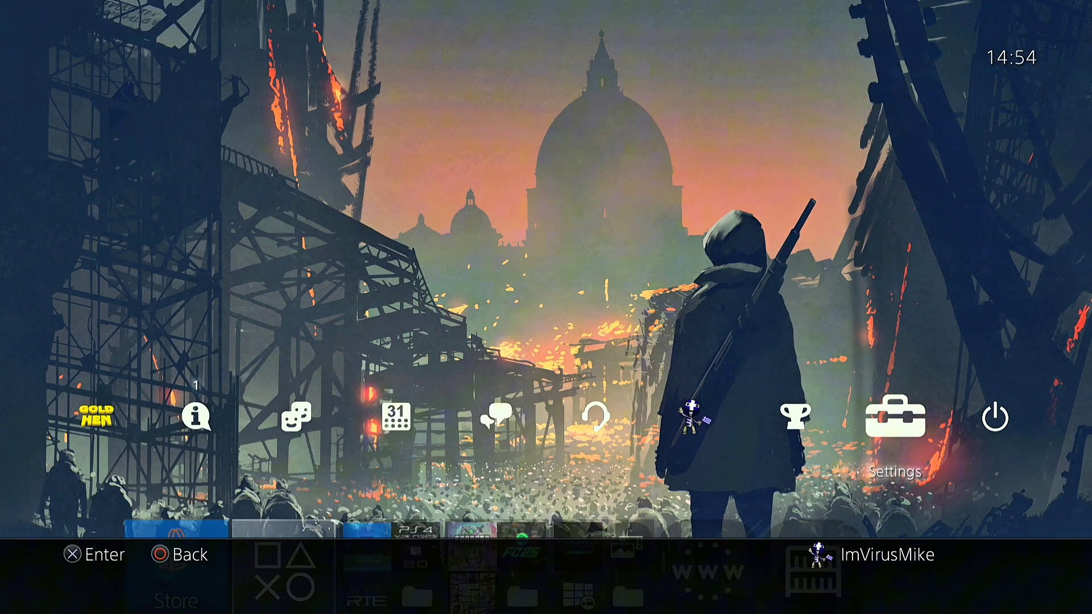
Switch to the PS4 and open Debug Settings in the GoldHEN menu
{"action": "key", "text": "Left"}
{"action": "key", "text": "Left"}
{"action": "key", "text": "Left"}
{"action": "key", "text": "Left"}
{"action": "key", "text": "Left"}
{"action": "key", "text": "Left"}
{"action": "key", "text": "Left"}
{"action": "key", "text": "Left"}
{"action": "key", "text": "Return"}
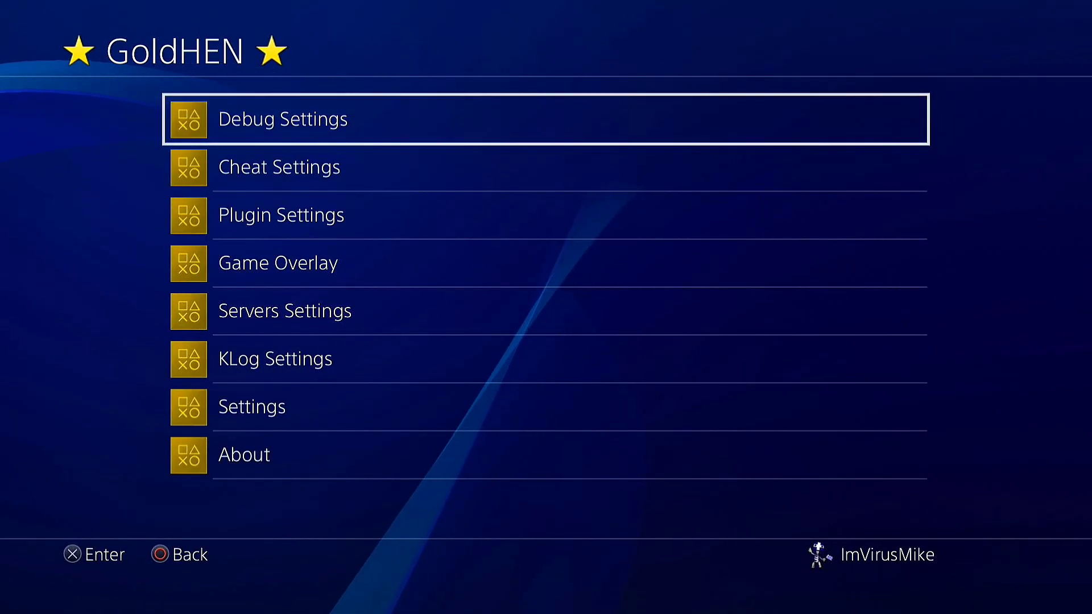
{"action": "key", "text": "Return"}
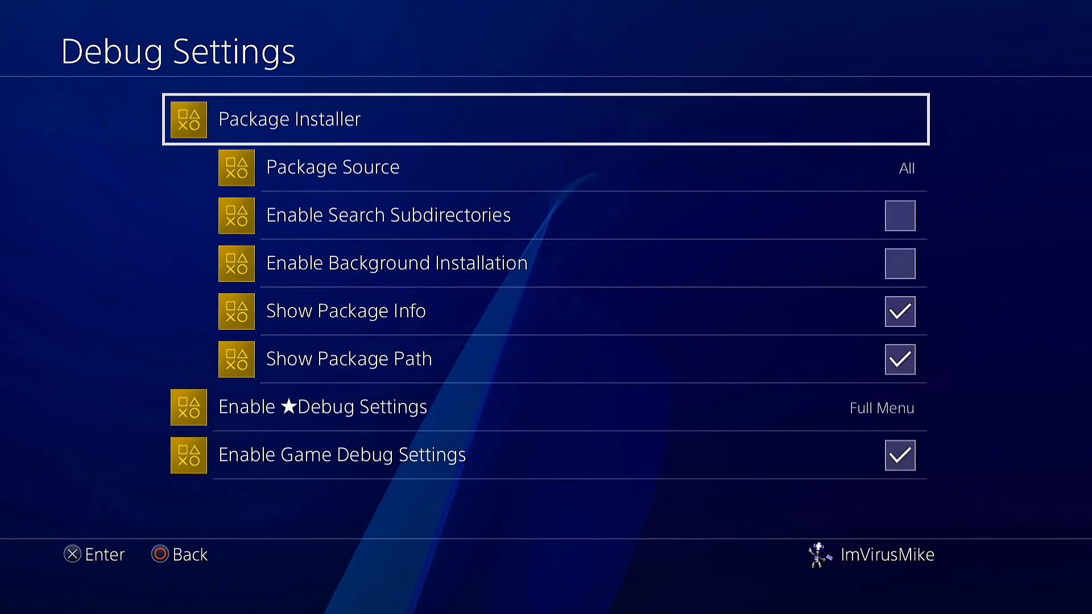
Keep the Package Source set to All and open the Package Installer
{"action": "key", "text": "Down"}
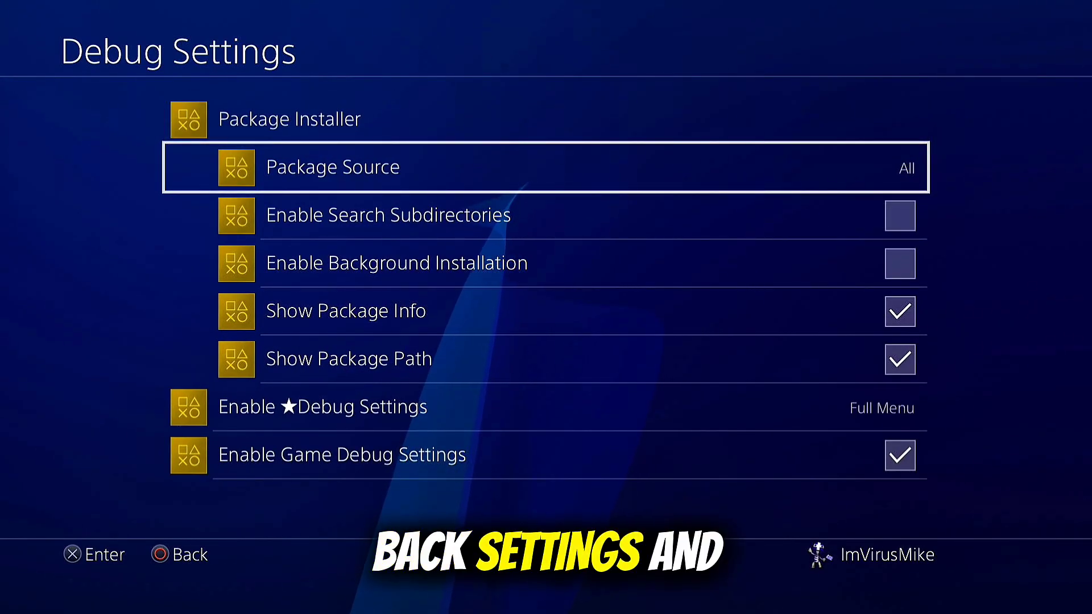
{"action": "key", "text": "Down"}
{"action": "key", "text": "Down"}
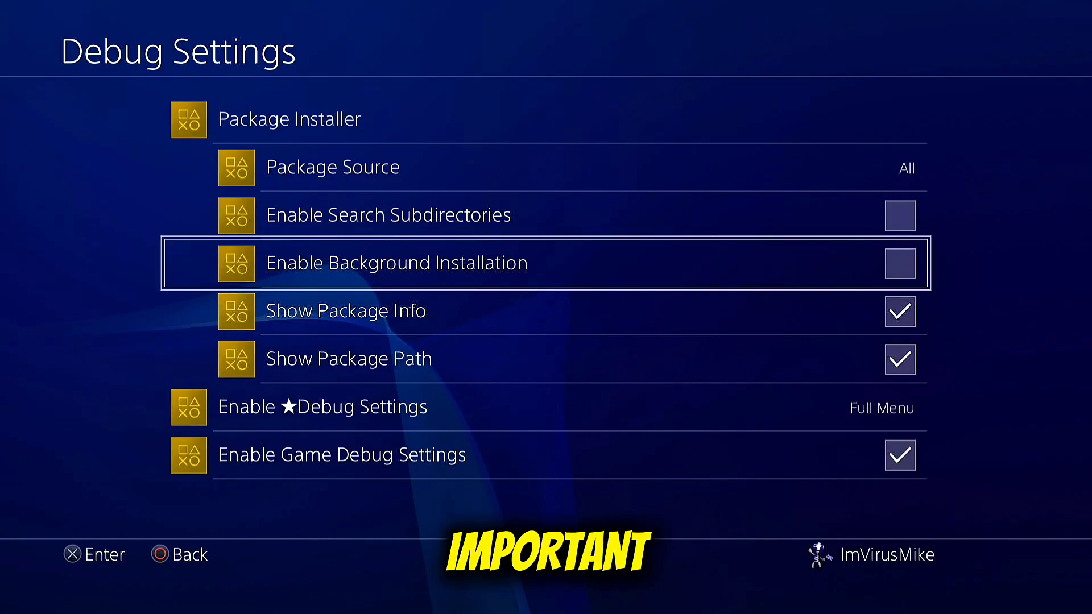
{"action": "key", "text": "Up"}
{"action": "key", "text": "Up"}
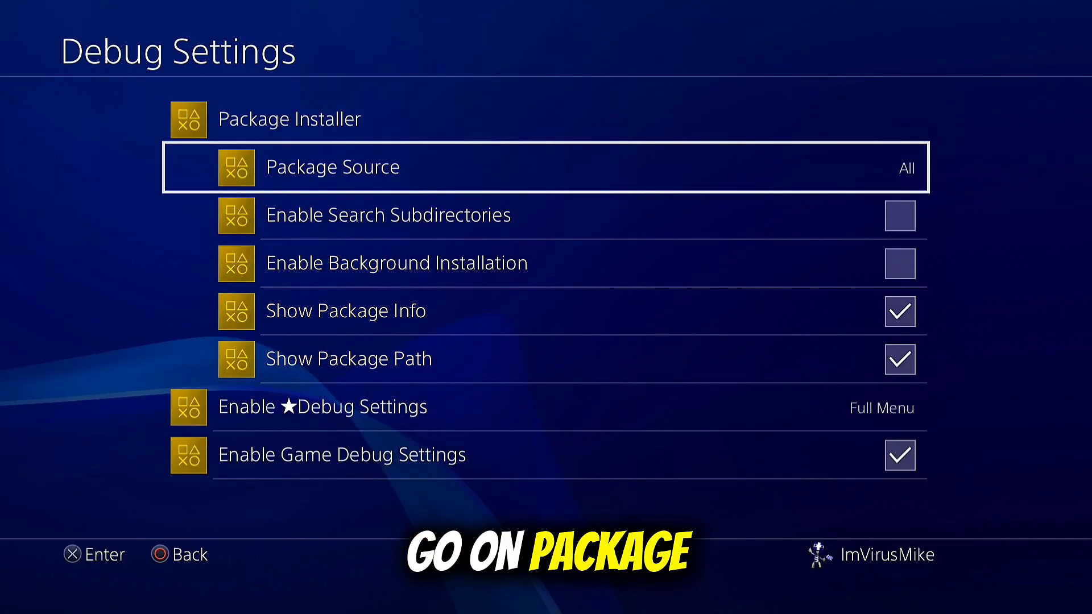
{"action": "key", "text": "Return"}
{"action": "key", "text": "Return"}
{"action": "key", "text": "Up"}
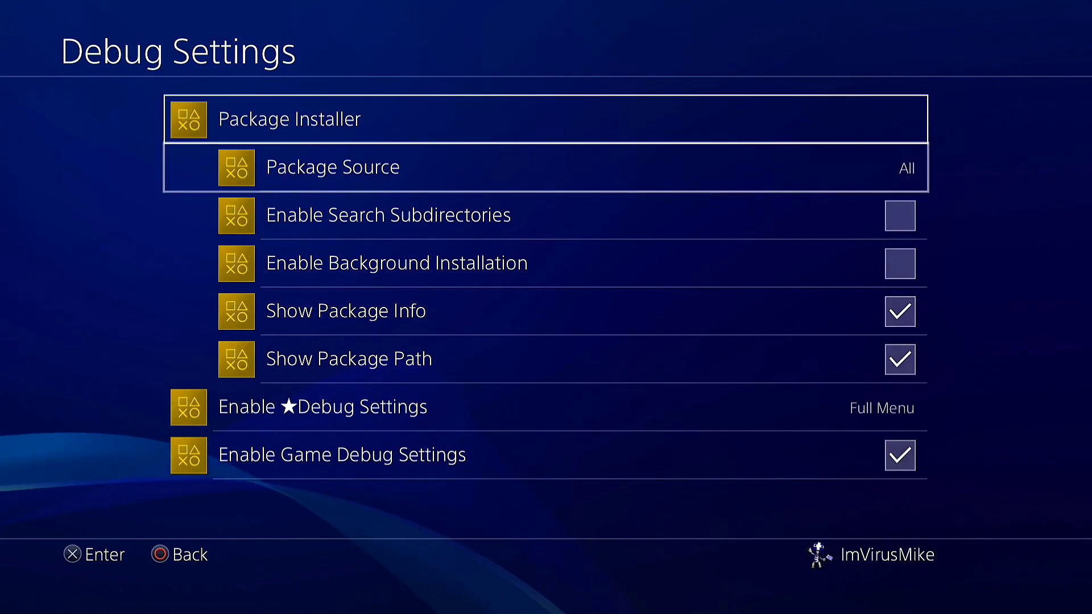
{"action": "key", "text": "Return"}
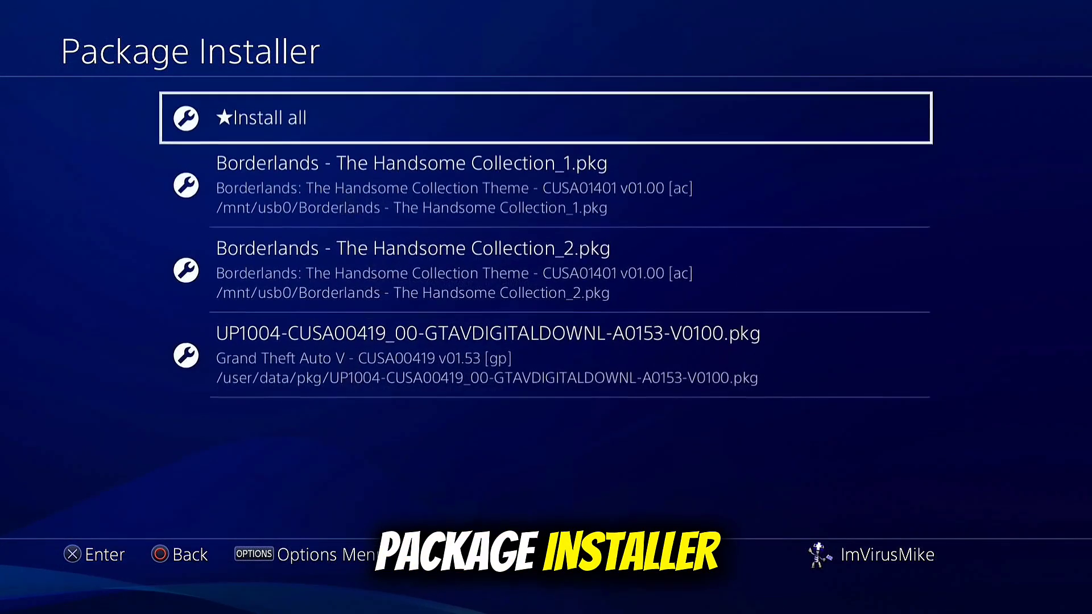
Install the Borderlands - The Handsome Collection_1.pkg package from the USB drive
{"action": "key", "text": "Down"}
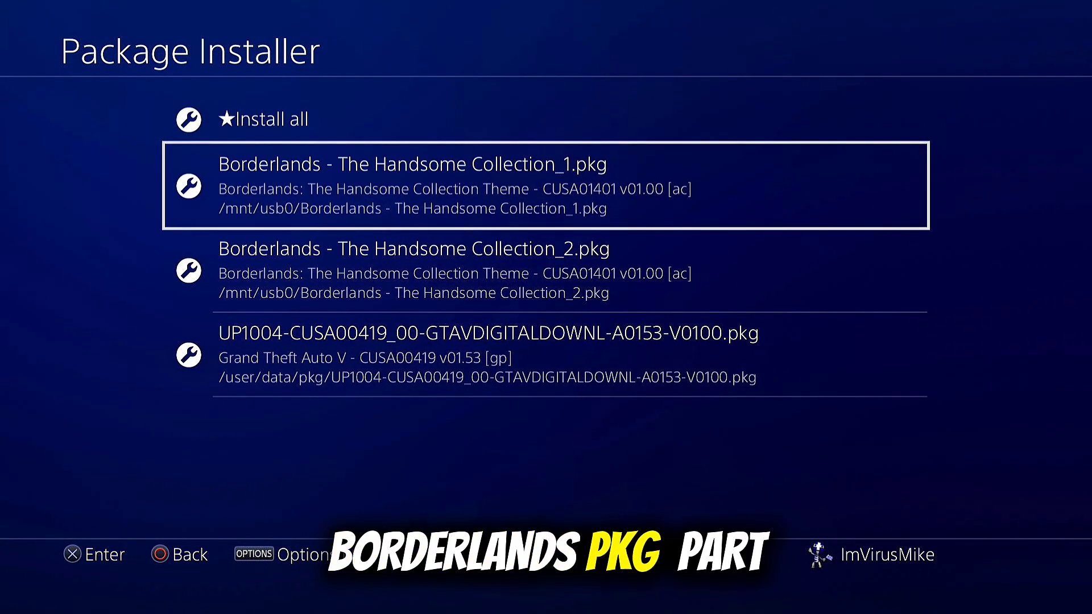
{"action": "key", "text": "Down"}
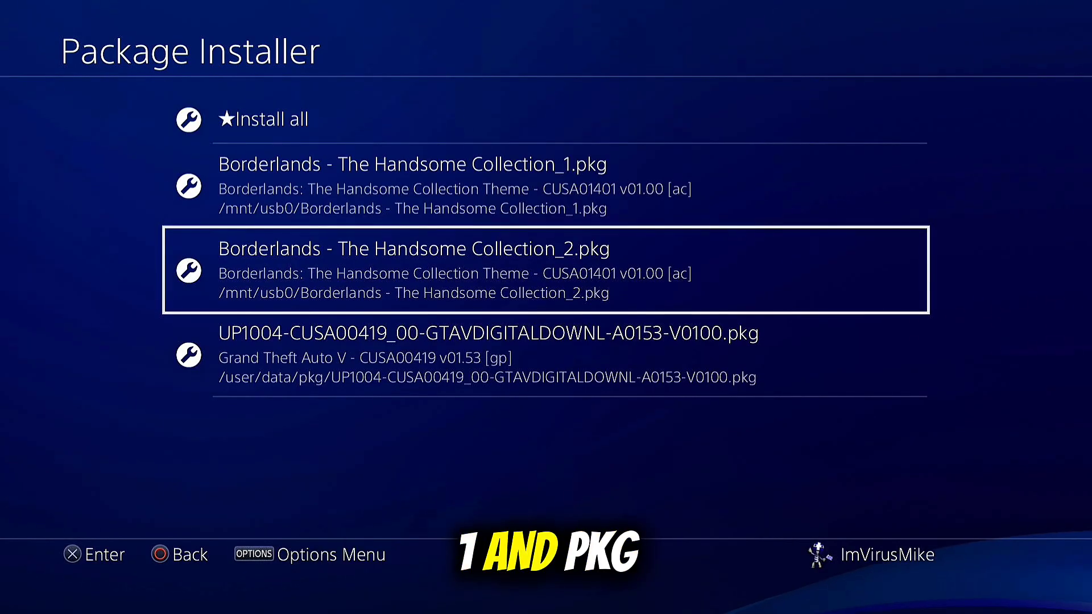
{"action": "key", "text": "Up"}
{"action": "key", "text": "Return"}
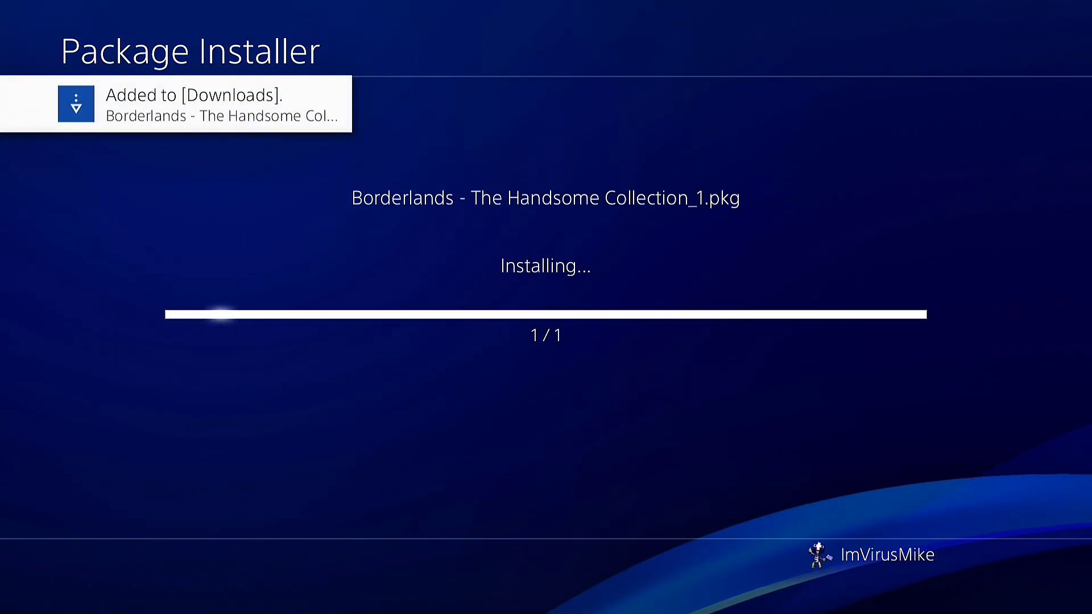
Install Borderlands - The Handsome Collection_2.pkg from the USB drive, agreeing to continue over the same content
{"action": "key", "text": "Down"}
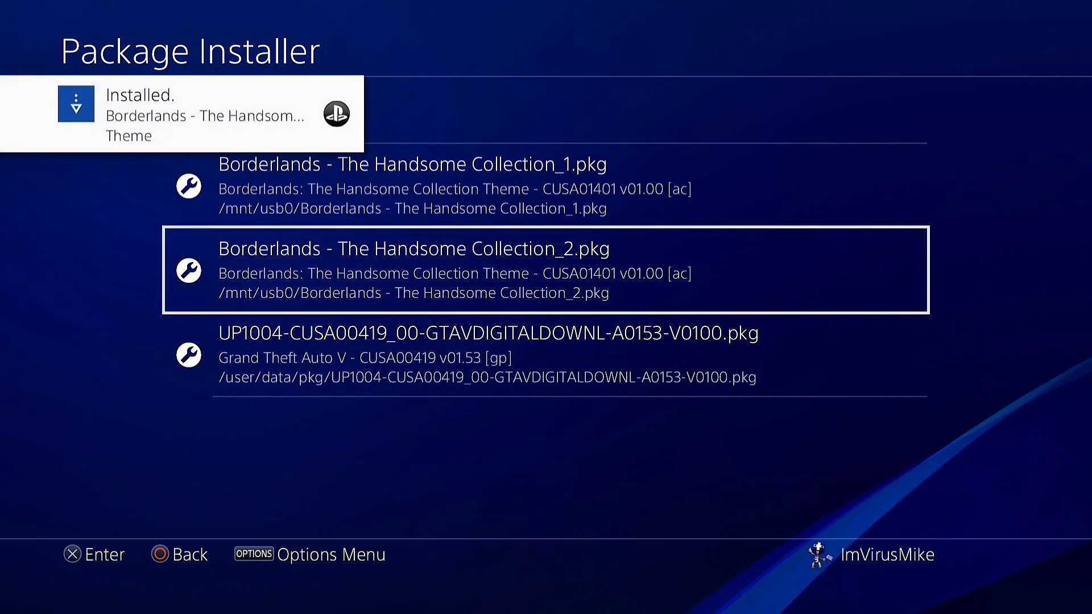
{"action": "key", "text": "Return"}
{"action": "key", "text": "Right"}
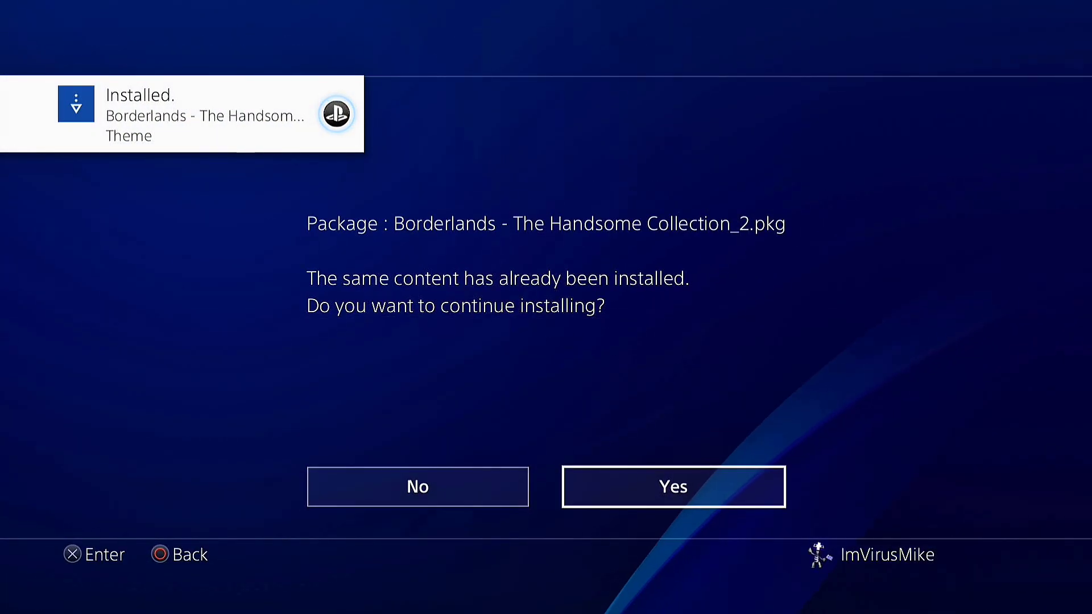
{"action": "key", "text": "Return"}
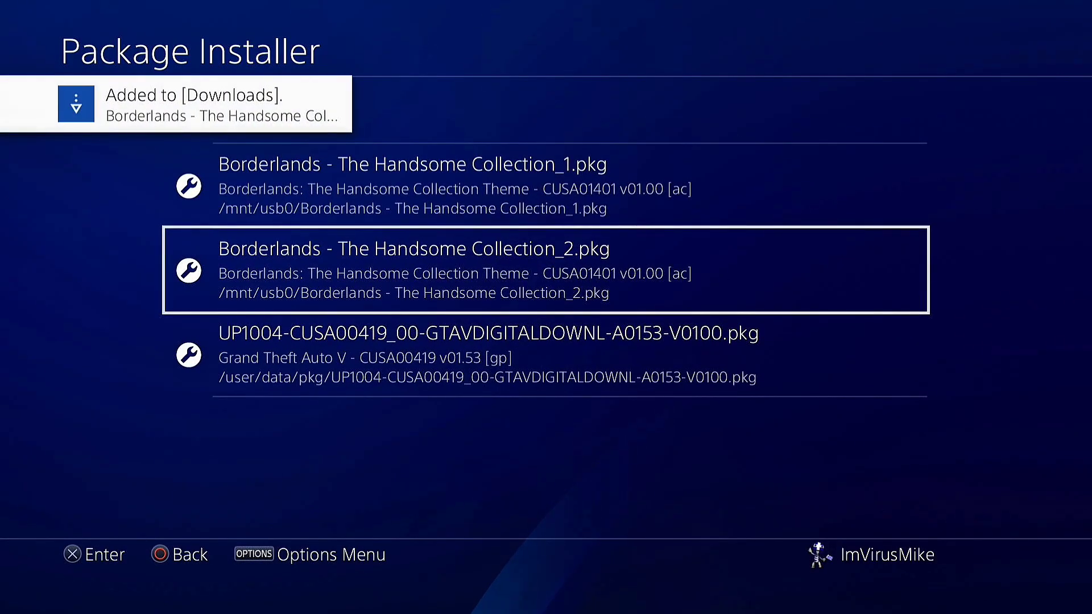
Leave the Package Installer and GoldHEN menus and open the PS4 system Settings
{"action": "key", "text": "Escape"}
{"action": "key", "text": "Escape"}
{"action": "key", "text": "Escape"}
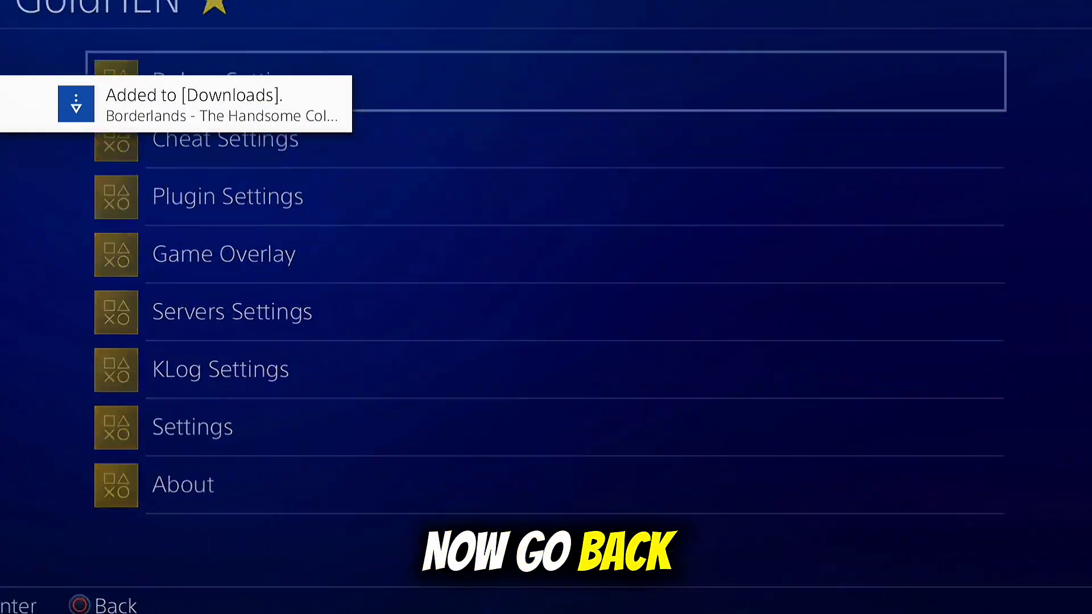
{"action": "key", "text": "Right"}
{"action": "key", "text": "Right"}
{"action": "key", "text": "Right"}
{"action": "key", "text": "Right"}
{"action": "key", "text": "Right"}
{"action": "key", "text": "Right"}
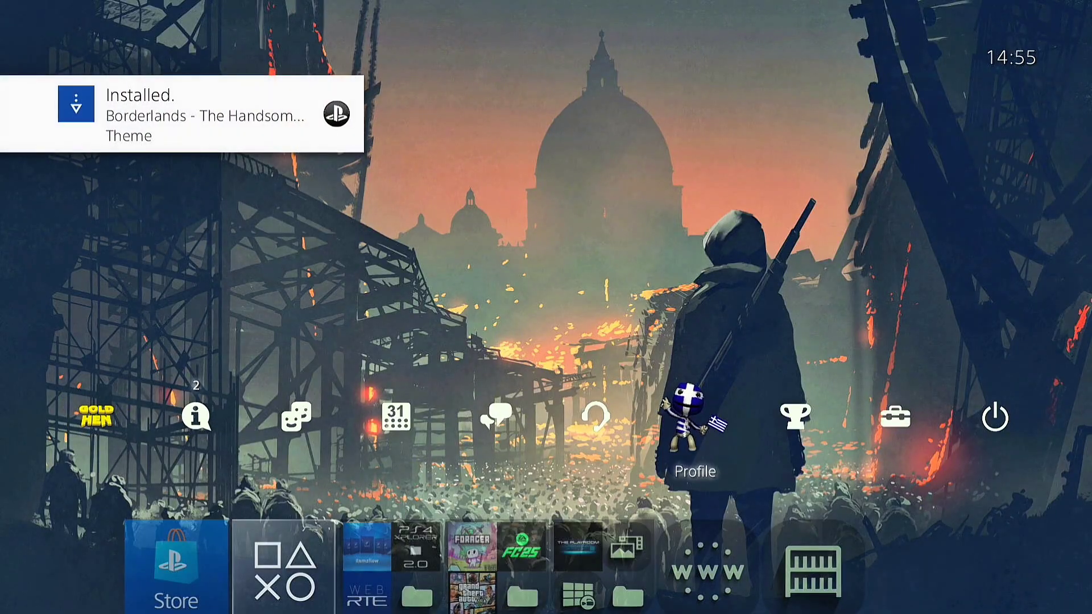
{"action": "key", "text": "Return"}
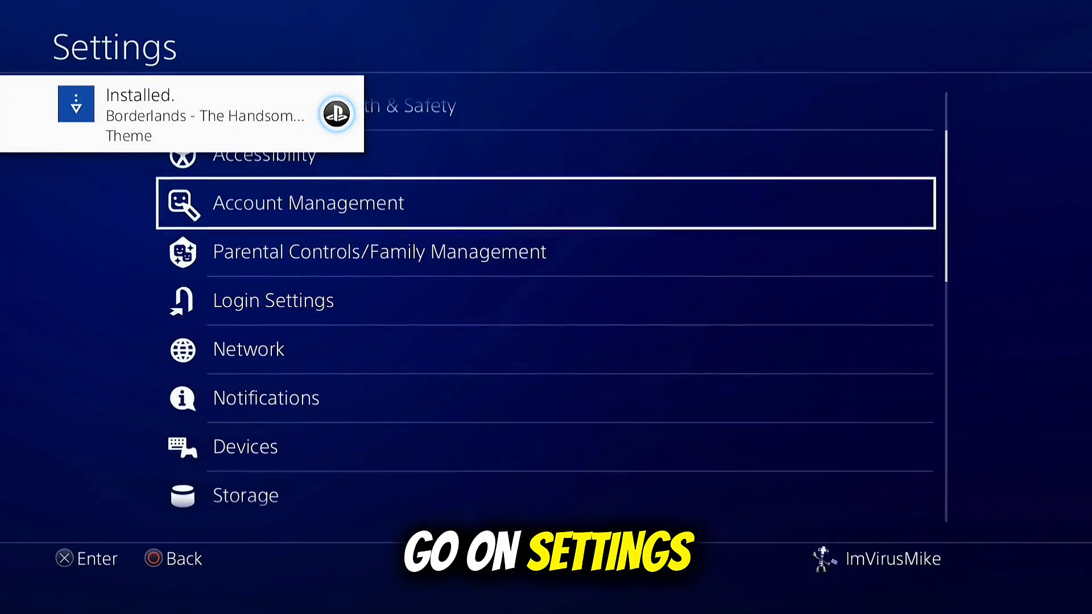
Open the theme selection in the Themes settings
{"action": "key", "text": "Down"}
{"action": "key", "text": "Down"}
{"action": "key", "text": "Down"}
{"action": "key", "text": "Down"}
{"action": "key", "text": "Down"}
{"action": "key", "text": "Down"}
{"action": "key", "text": "Down"}
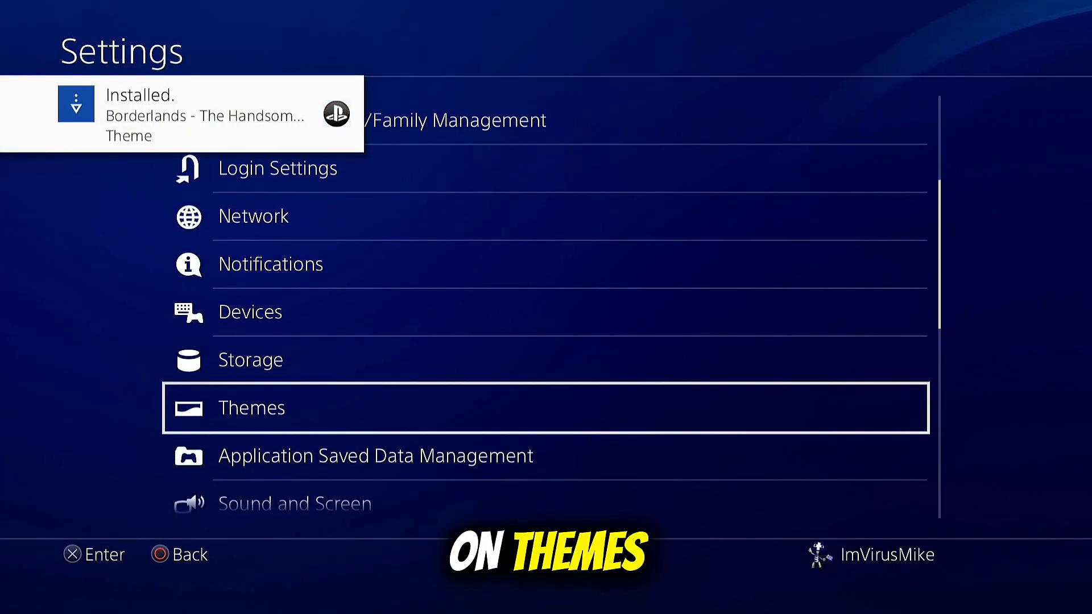
{"action": "key", "text": "Return"}
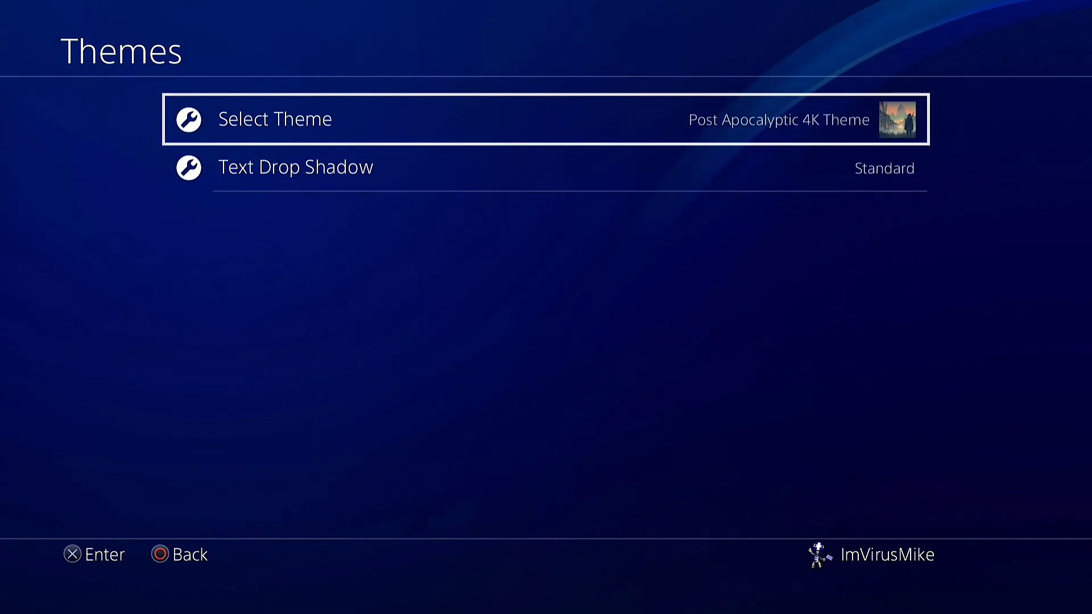
{"action": "key", "text": "Return"}
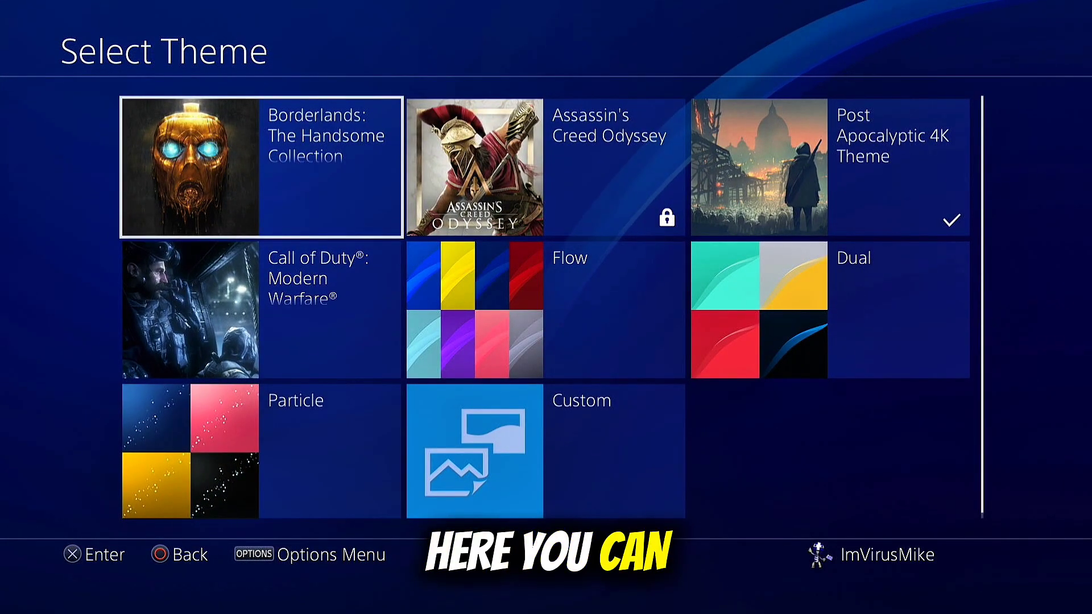
Apply the Borderlands: The Handsome Collection theme to the console
{"action": "key", "text": "Down"}
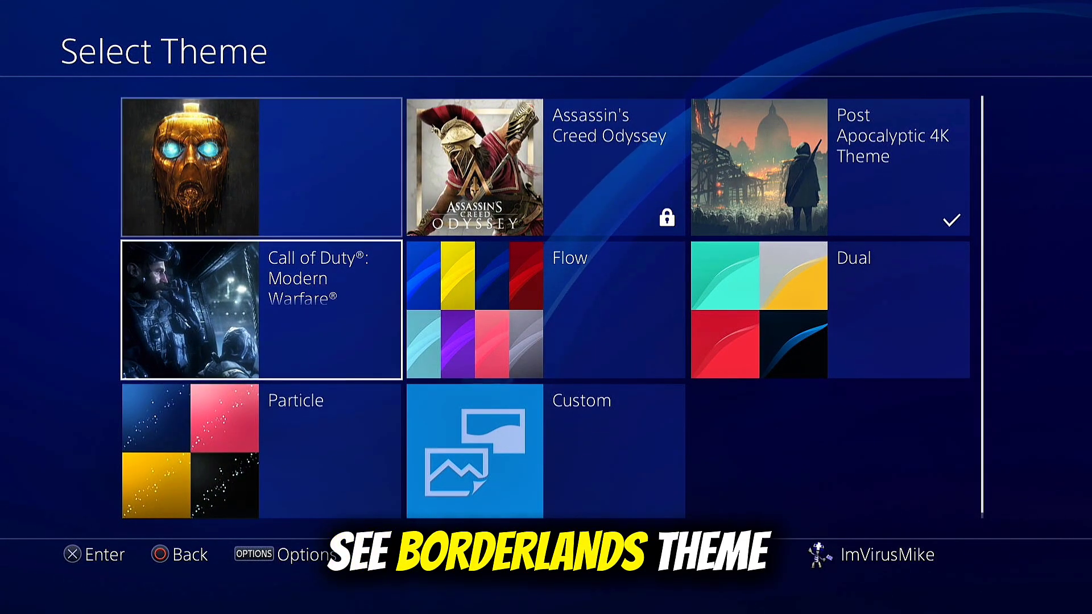
{"action": "key", "text": "Up"}
{"action": "key", "text": "Return"}
{"action": "key", "text": "Return"}
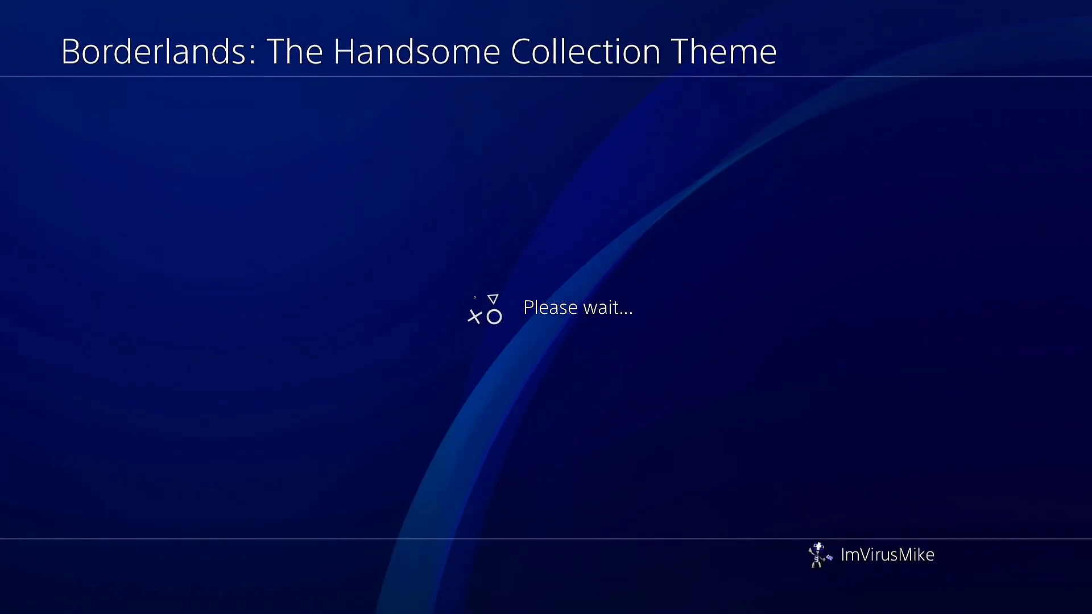
{"action": "key", "text": "Escape"}
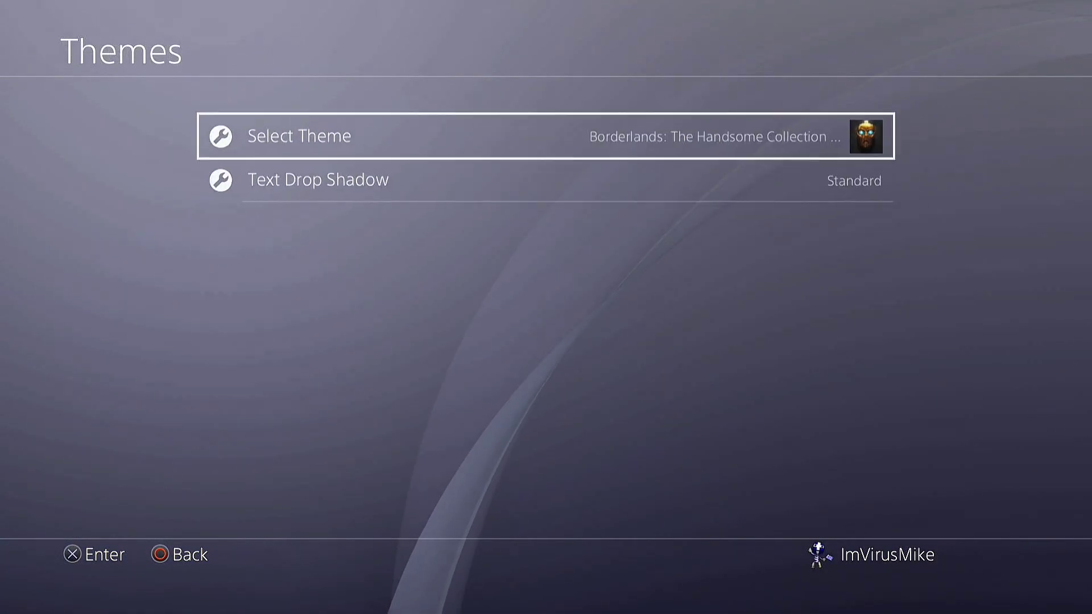
Return to the home screen and examine the Borderlands theme's background and icons across the function row, content row and Library
{"action": "key", "text": "Escape"}
{"action": "key", "text": "Escape"}
{"action": "key", "text": "Up"}
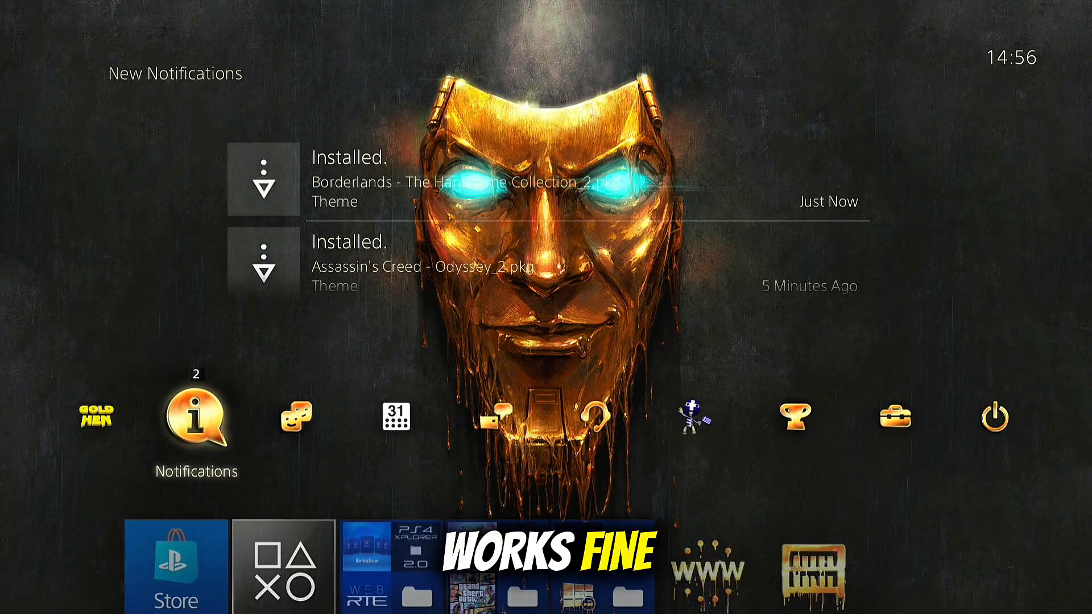
{"action": "key", "text": "Right"}
{"action": "key", "text": "Right"}
{"action": "key", "text": "Right"}
{"action": "key", "text": "Right"}
{"action": "key", "text": "Right"}
{"action": "key", "text": "Right"}
{"action": "key", "text": "Right"}
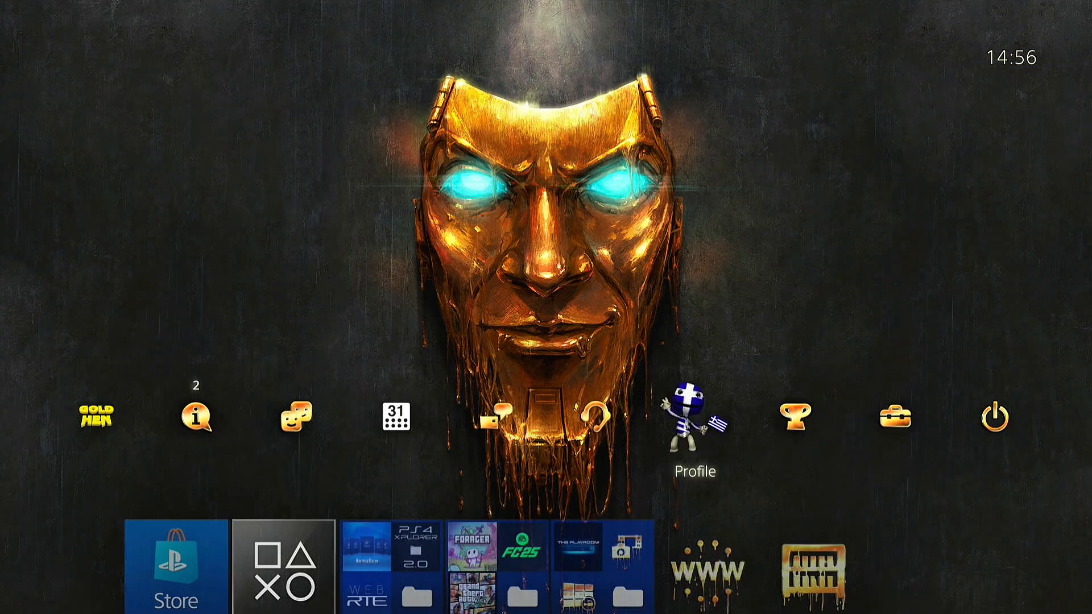
{"action": "key", "text": "Down"}
{"action": "key", "text": "Up"}
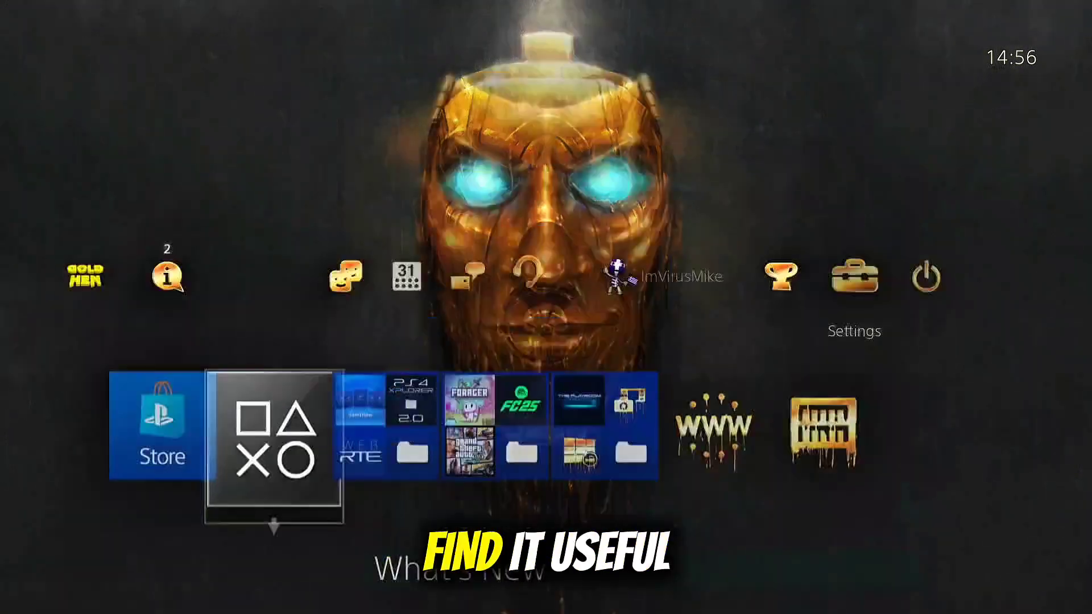
{"action": "key", "text": "Right"}
{"action": "key", "text": "Down"}
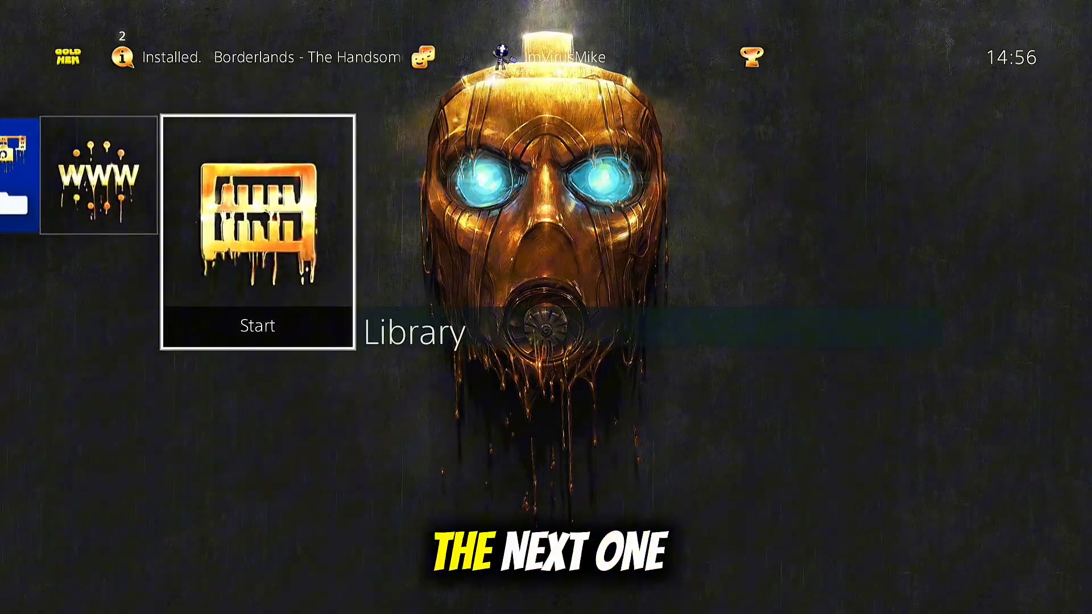
{"action": "key", "text": "Up"}
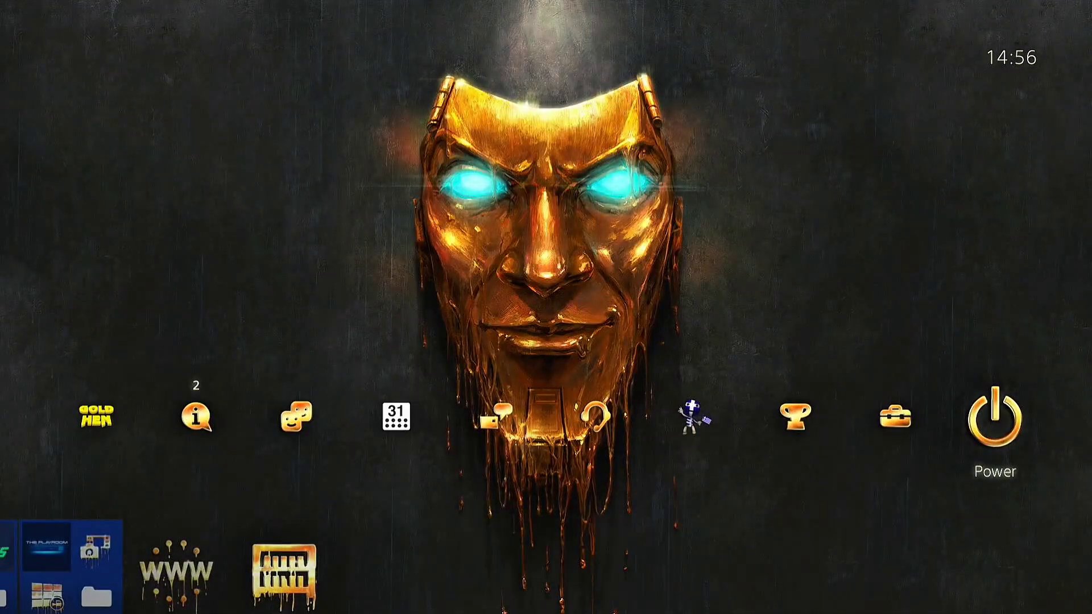